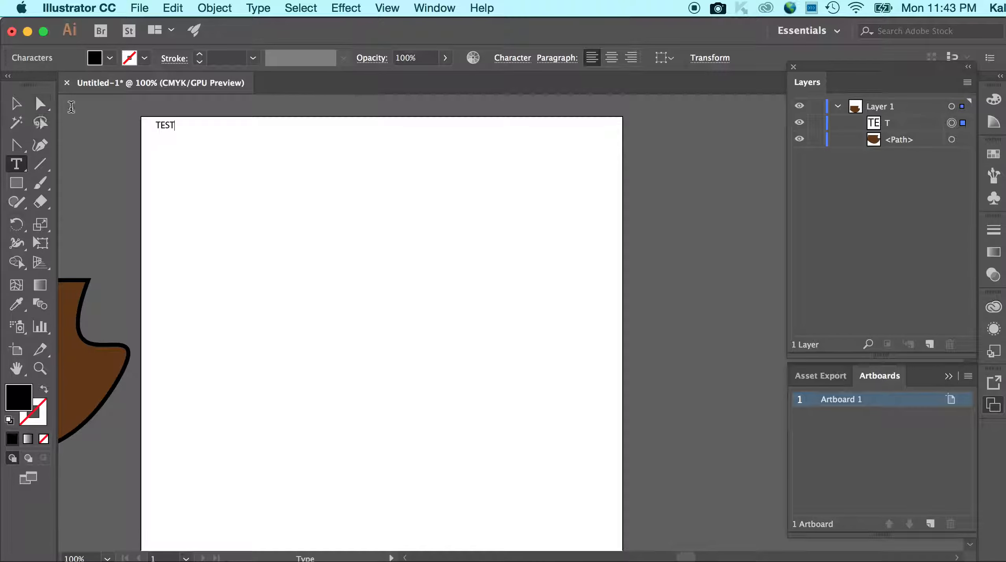
Scale the TEST text up to a heading of about 214 pt, and stretch it slightly wider and flatter.
click(17, 103)
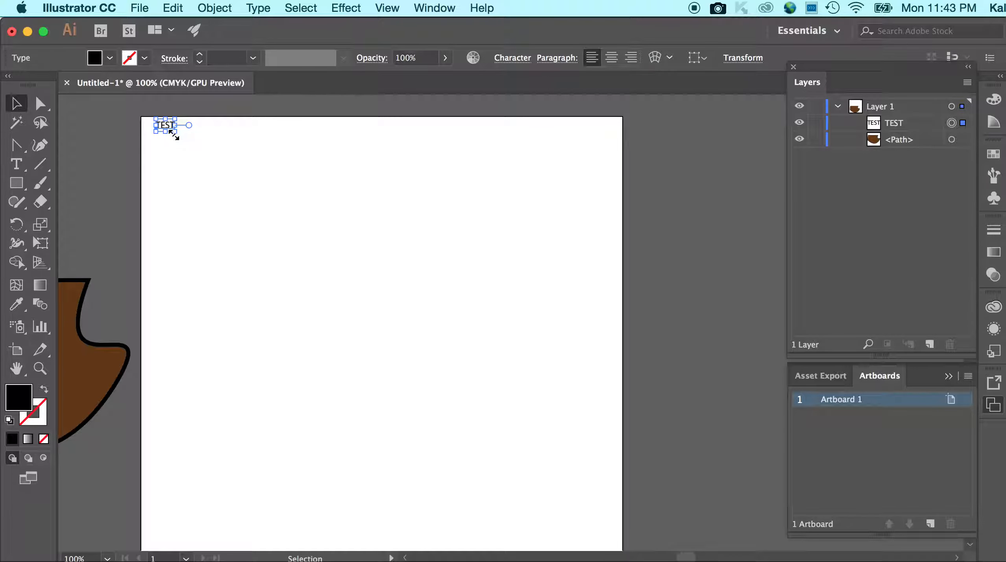
drag(175, 132, 490, 360)
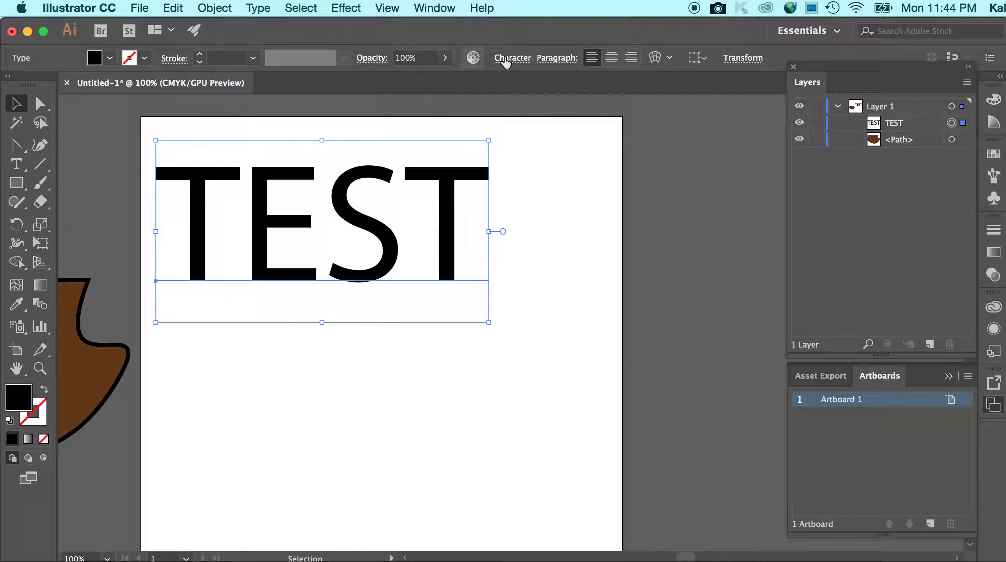
click(519, 58)
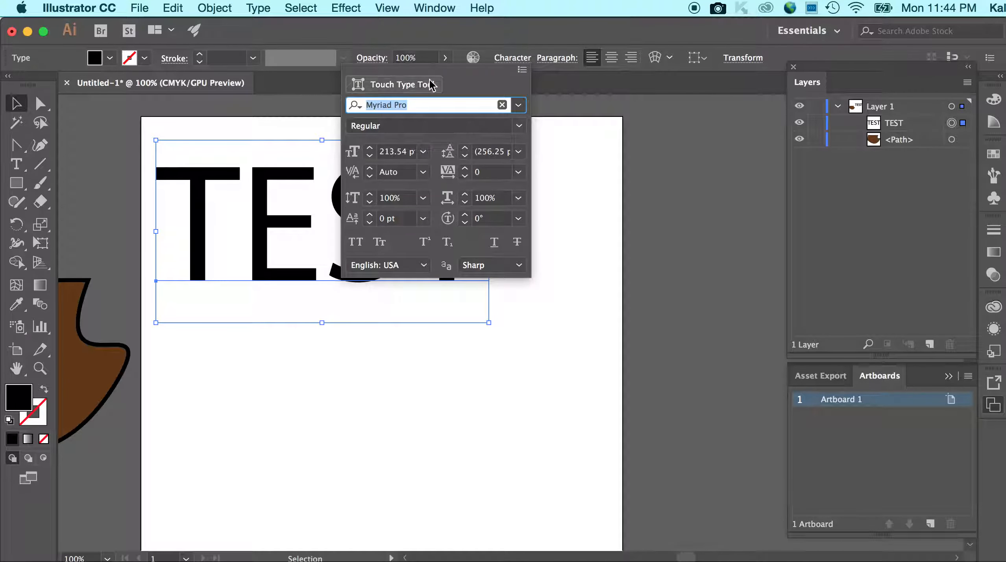
click(424, 245)
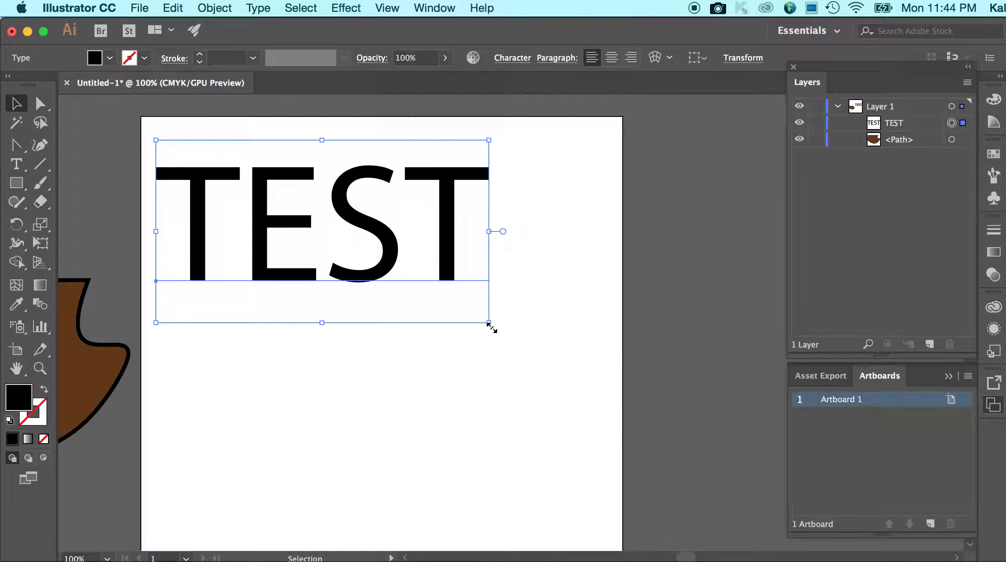
drag(489, 323, 507, 280)
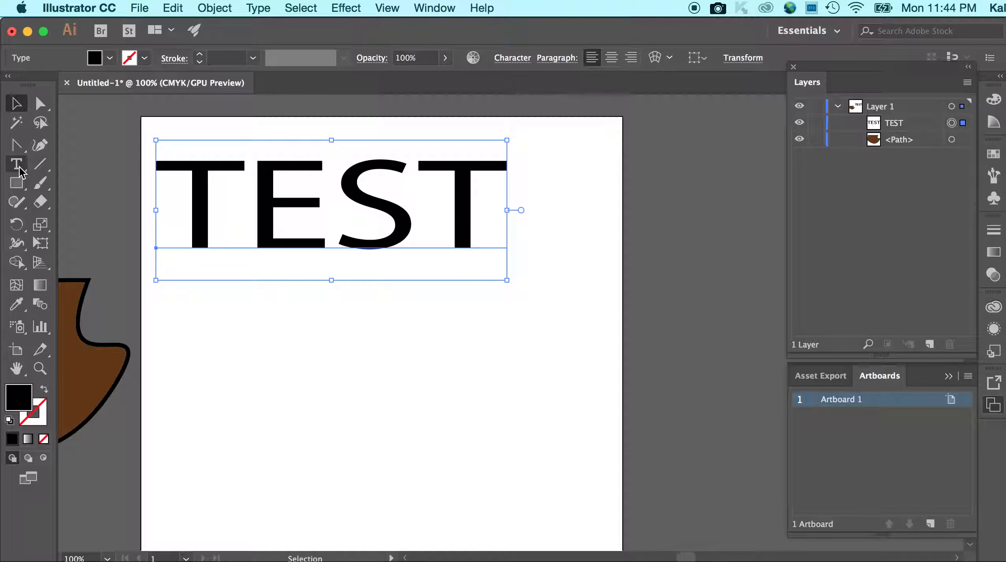
Add a line of point text below the TEST heading and fill it with repeated copies of its "Lorem ipsum" placeholder.
drag(16, 164, 60, 166)
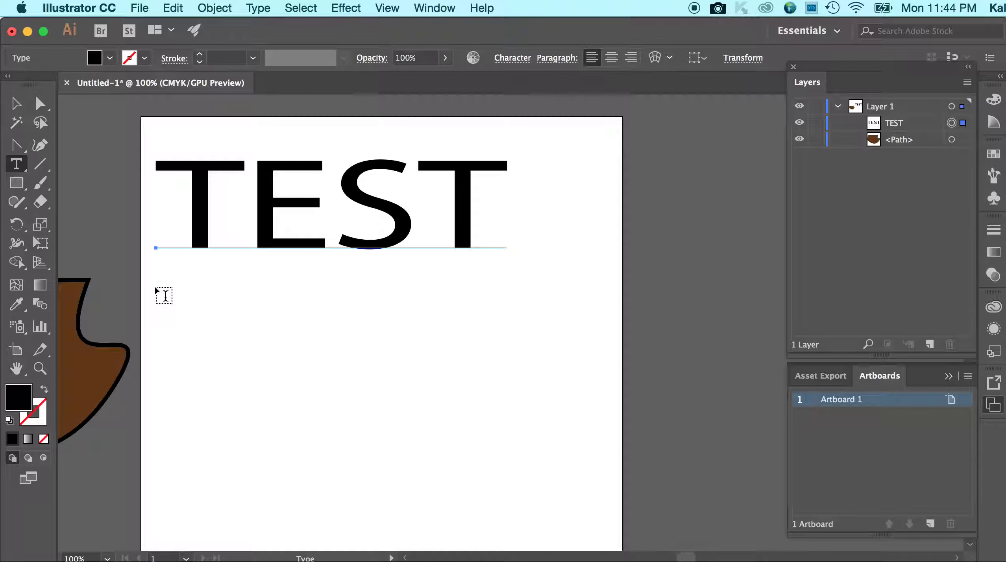
click(166, 296)
key(BackSpace)
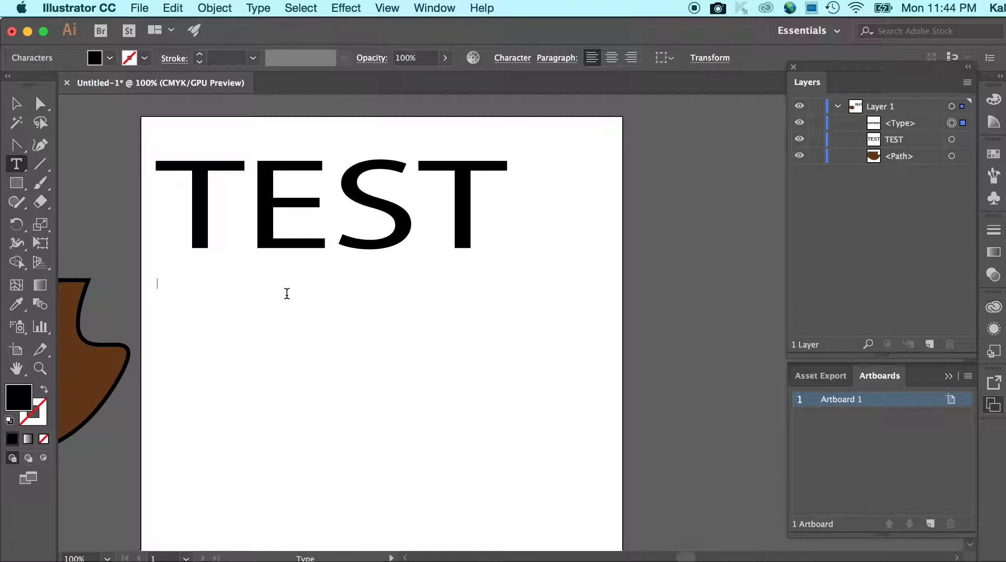
key(super)
key(super+z)
triple_click(205, 285)
key(super+c)
click(205, 284)
key(super+v)
key(super+v)
key(super+v)
key(super+v)
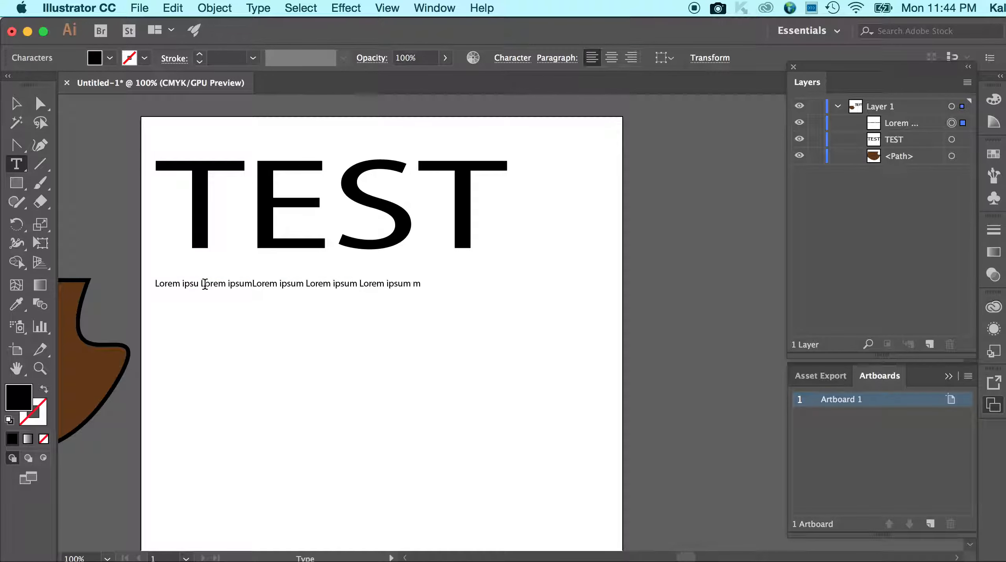
Paste more "Lorem ipsum" copies until the line runs past the artboard's right edge, and delete the whole text line.
key(super+v)
key(super+v)
key(super+space)
key(super+v)
click(204, 357)
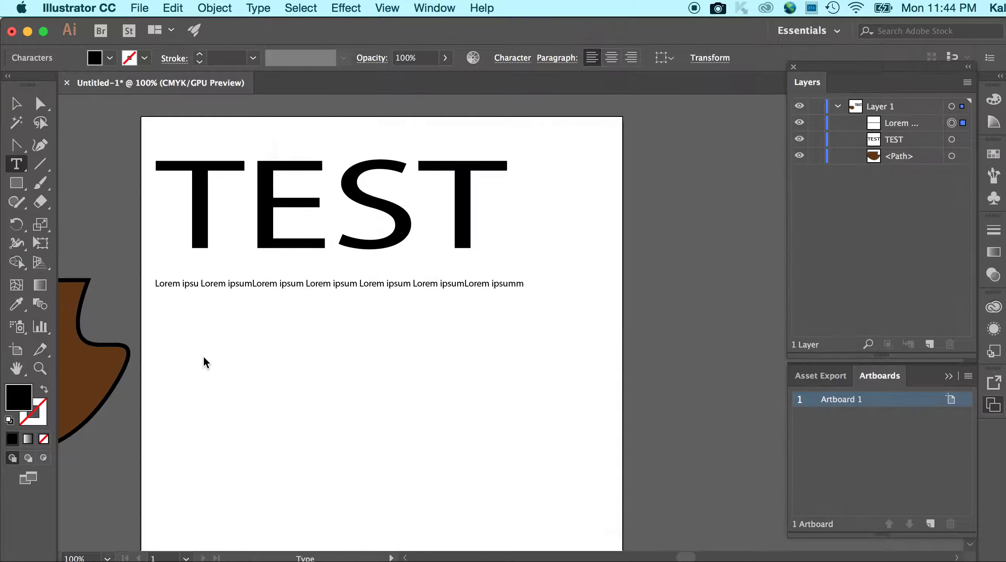
key(super+v)
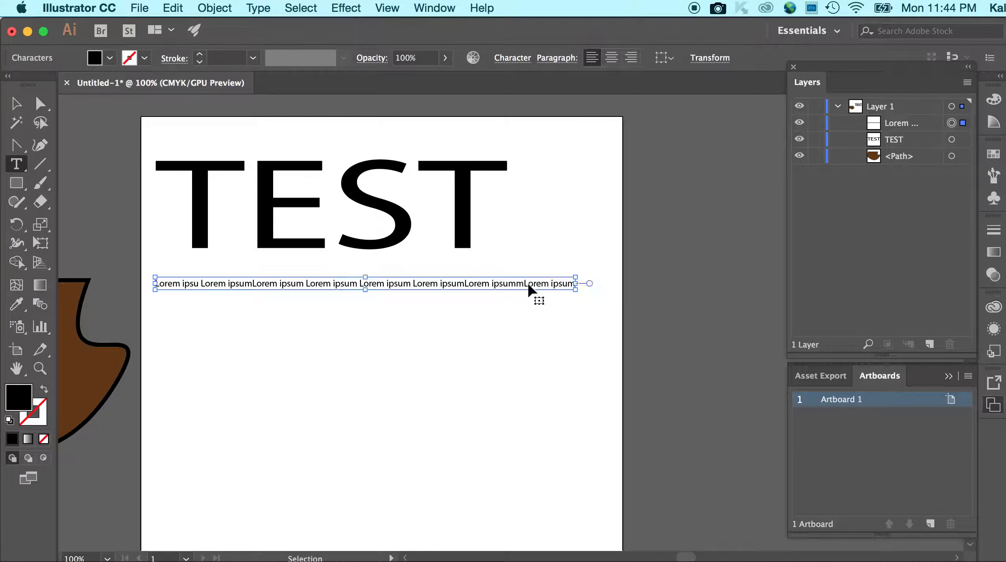
key(super+v)
key(super+v)
key(super+v)
key(super+v)
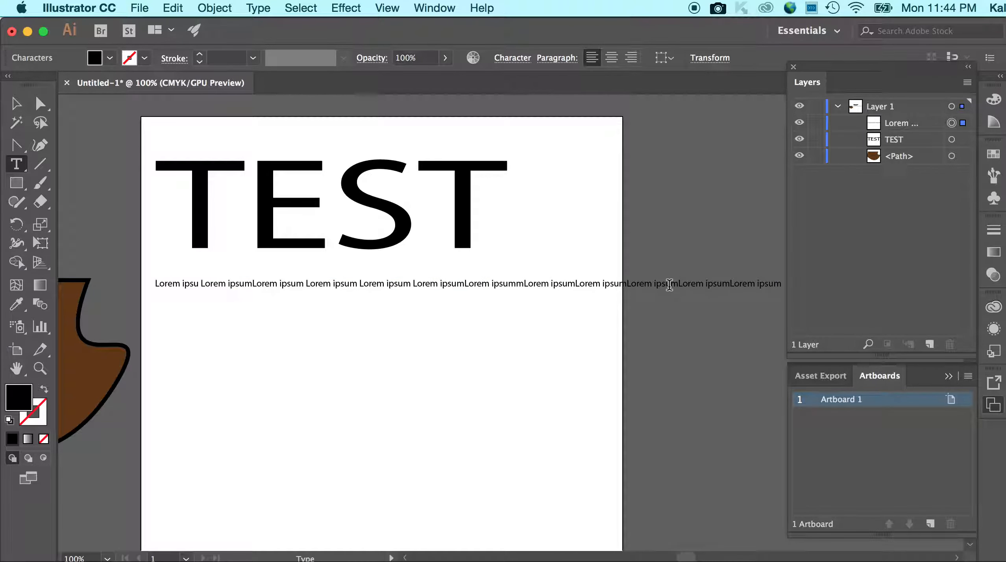
click(16, 103)
key(Delete)
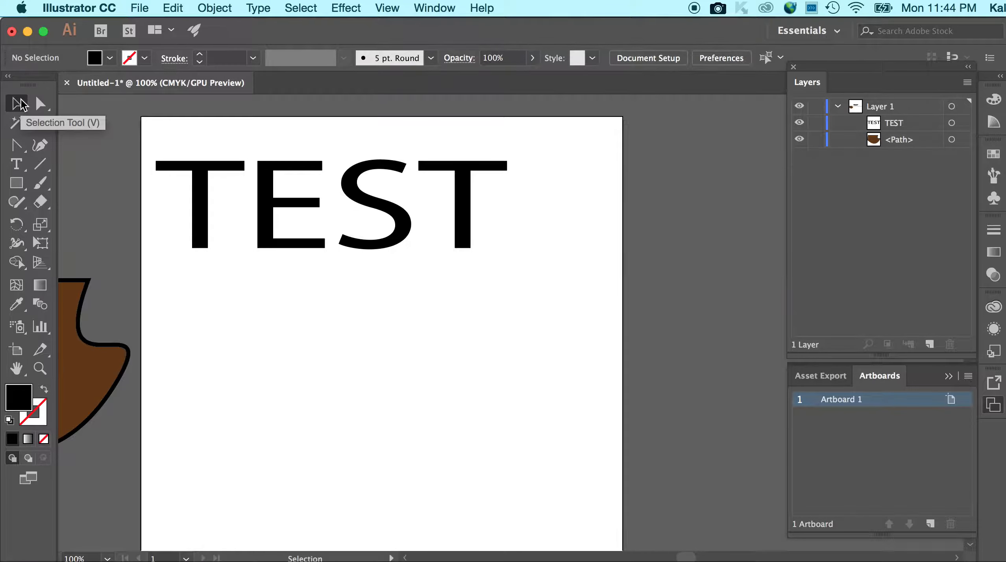
Draw an area text box filled with placeholder text below the TEST heading, spanning most of the artboard's width.
click(16, 164)
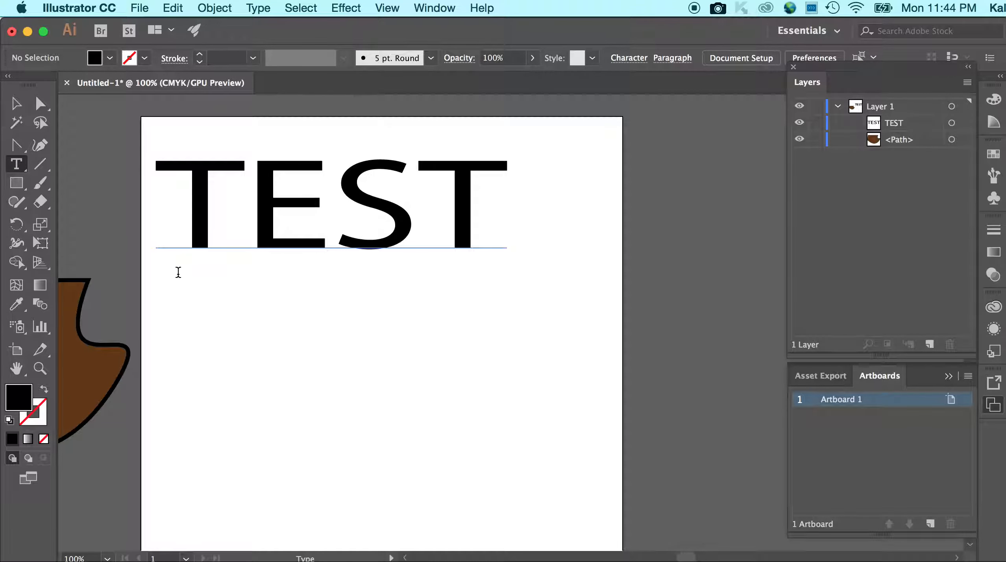
drag(165, 288, 600, 493)
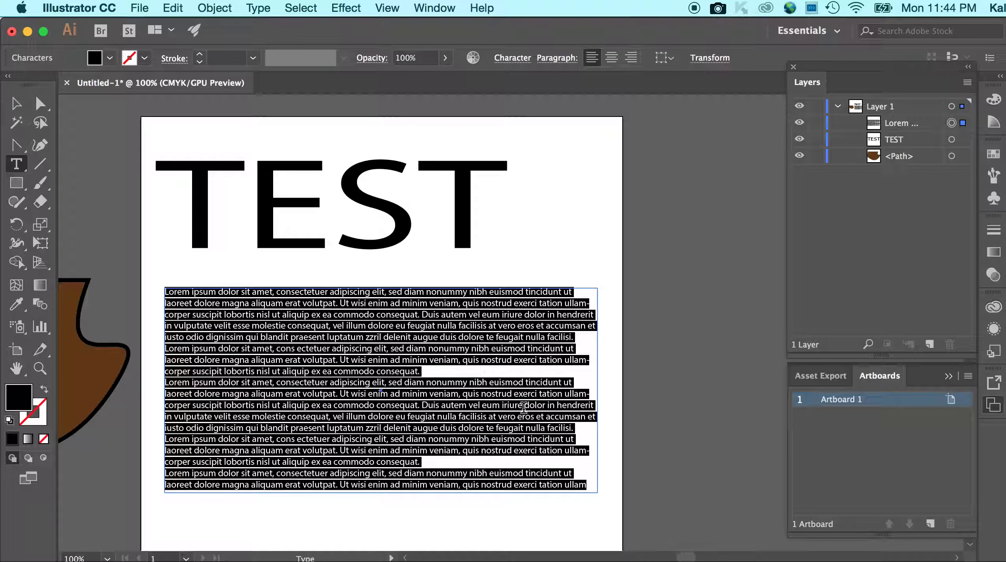
click(16, 105)
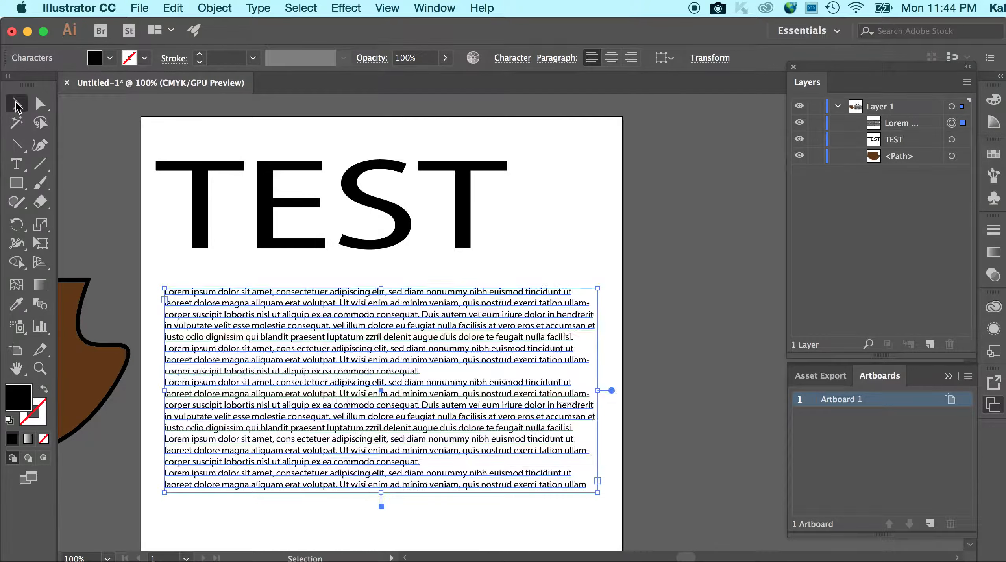
click(586, 252)
click(560, 302)
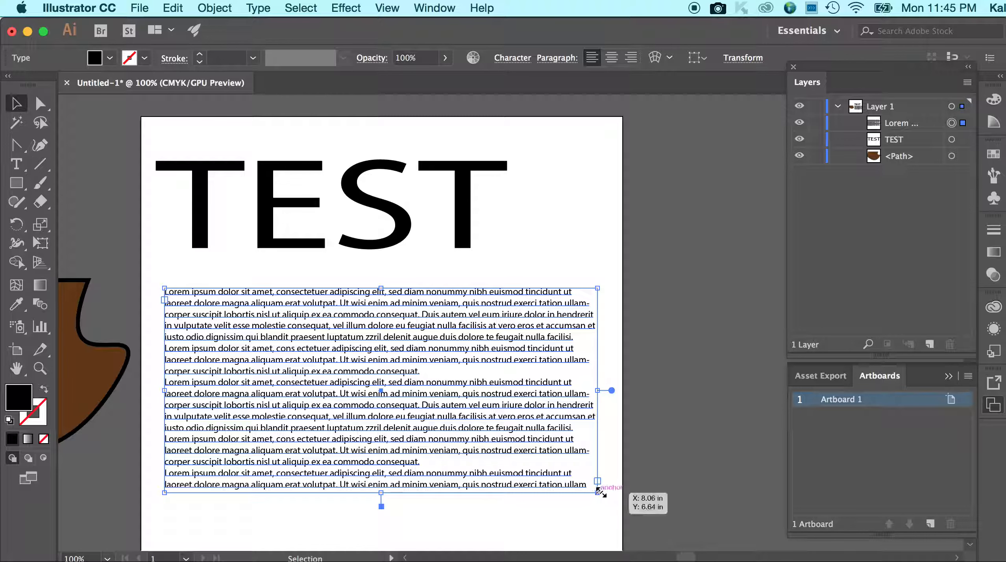
Widen the placeholder text box slightly and extend its bottom edge below the last line of text.
mouse_move(598, 493)
mouse_down()
mouse_move(626, 521)
mouse_move(724, 511)
mouse_move(734, 483)
mouse_move(667, 472)
mouse_move(602, 481)
mouse_up()
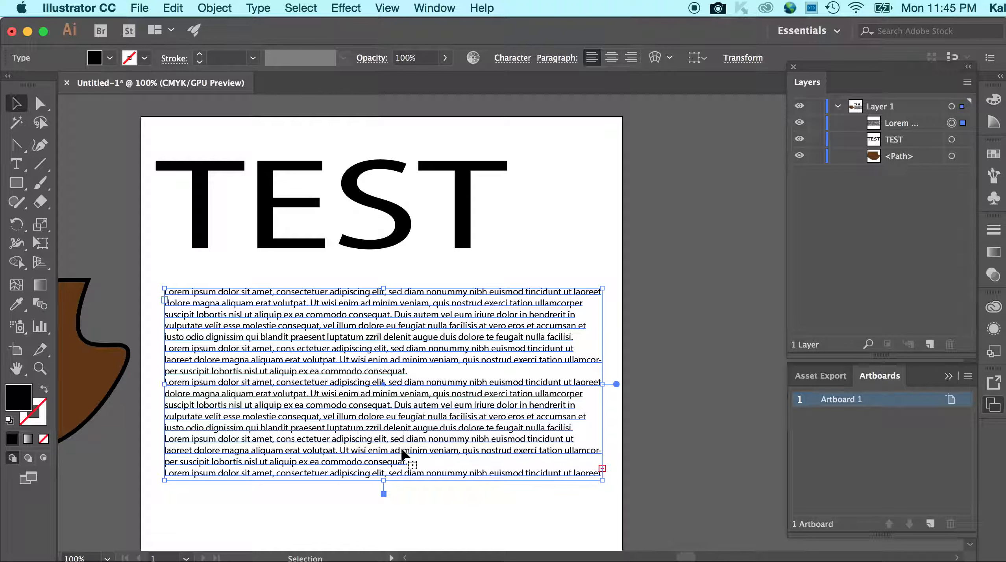
drag(383, 480, 384, 525)
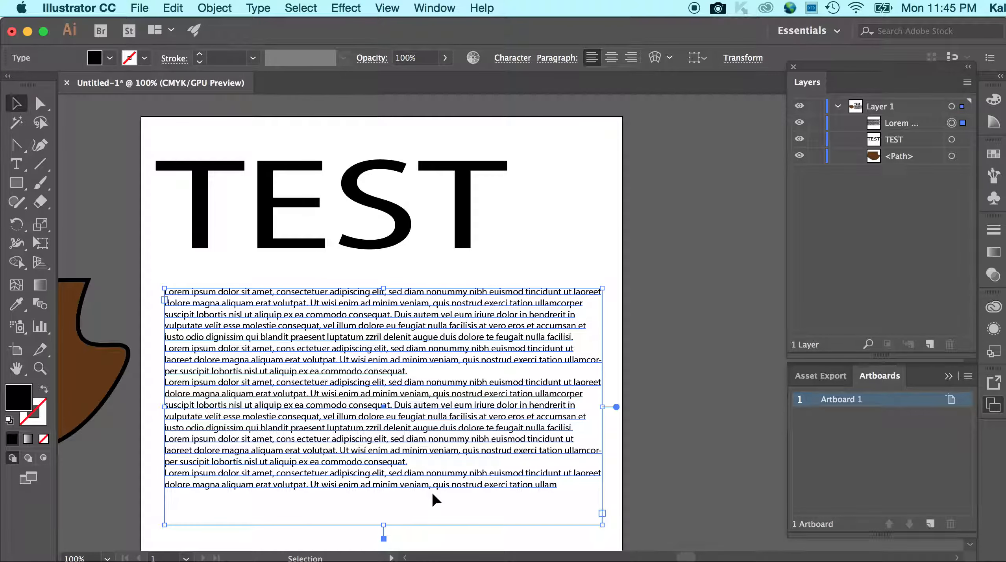
click(499, 494)
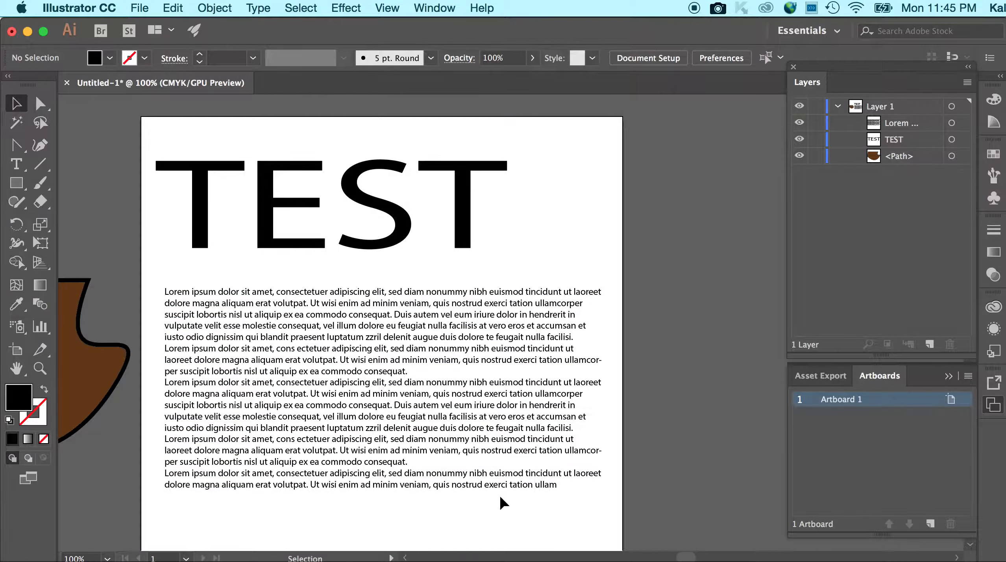
Set the placeholder text's font size to 20 pt.
click(539, 450)
click(520, 59)
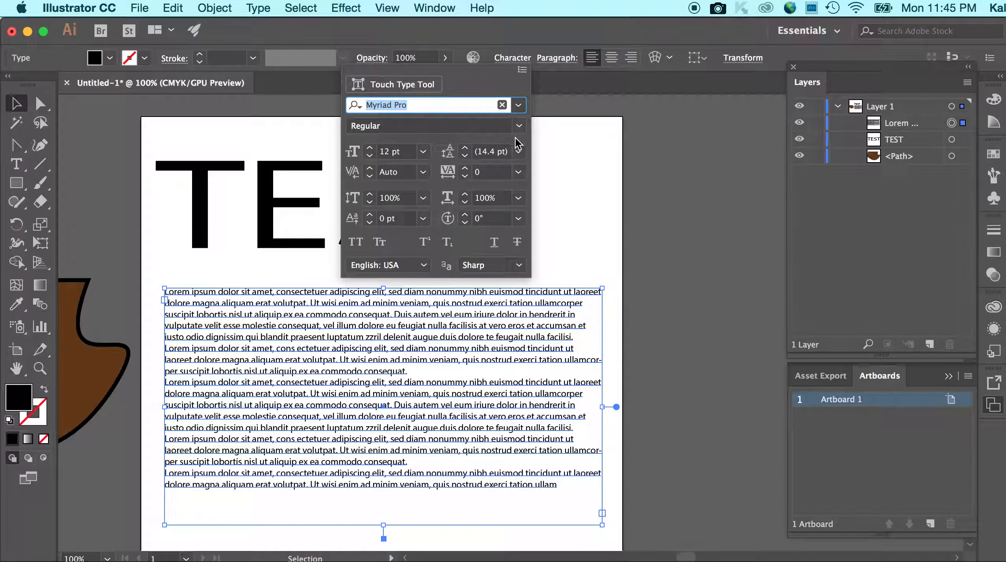
click(369, 149)
click(370, 148)
click(369, 148)
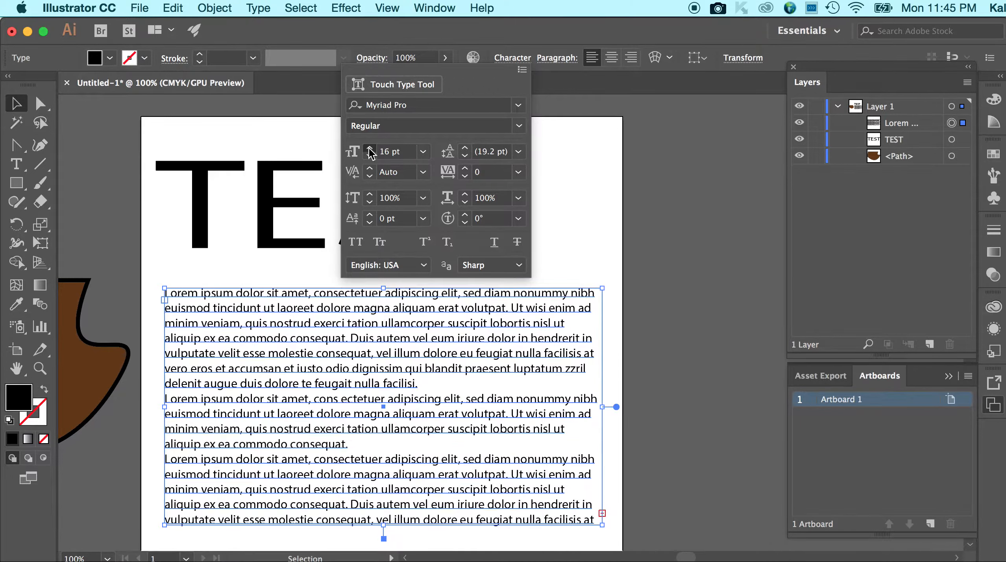
click(370, 148)
click(369, 148)
click(370, 148)
click(370, 149)
click(370, 149)
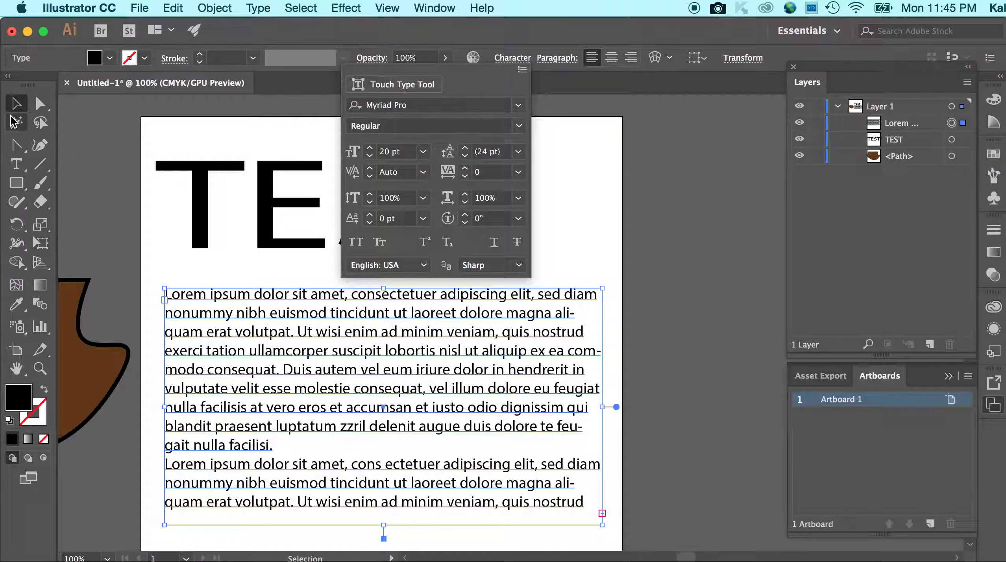
Try to extend the placeholder text box past the artboard's bottom and right edges, and undo both resizes.
scroll(362, 354, down, 2)
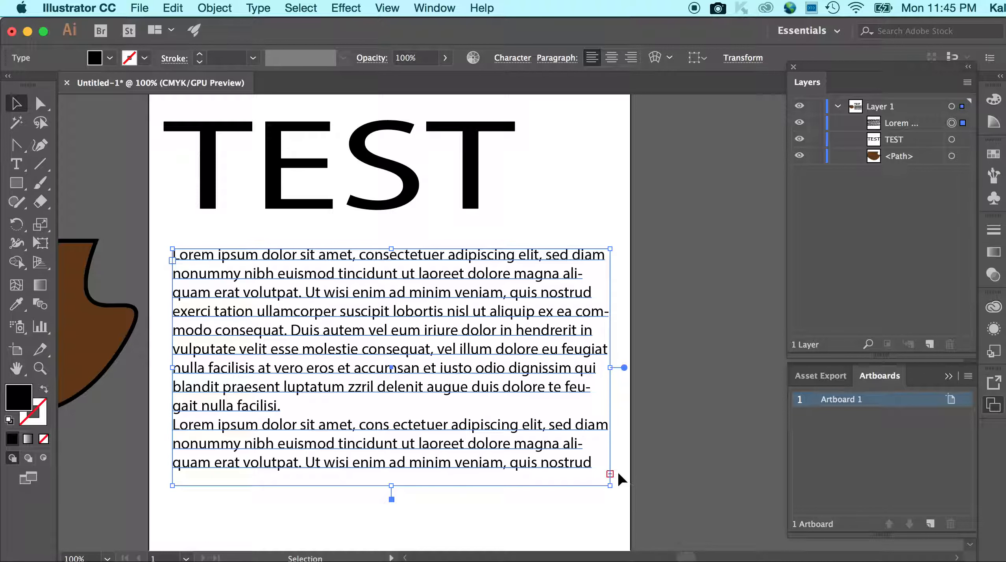
key(super+minus)
scroll(618, 465, right, 3)
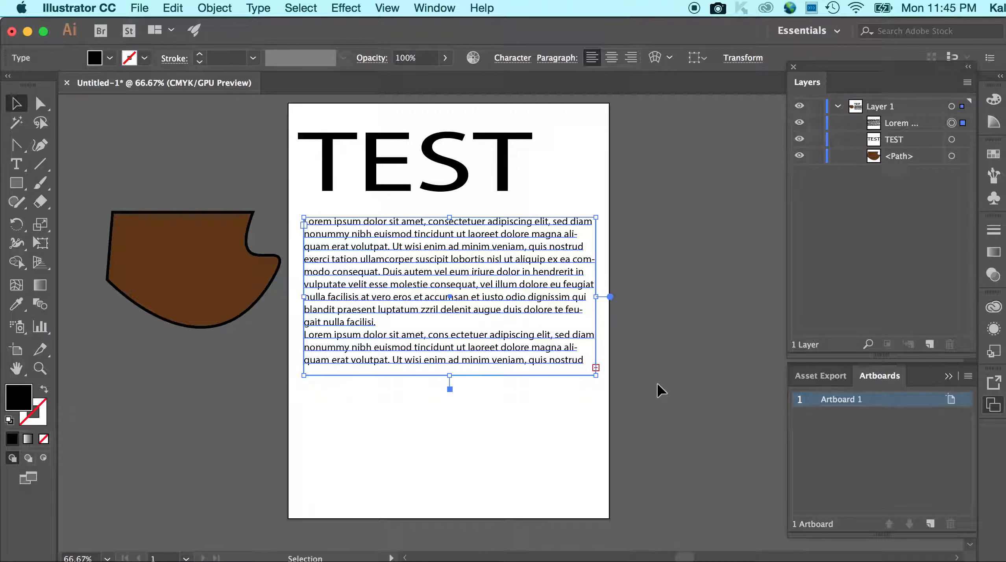
drag(449, 375, 411, 546)
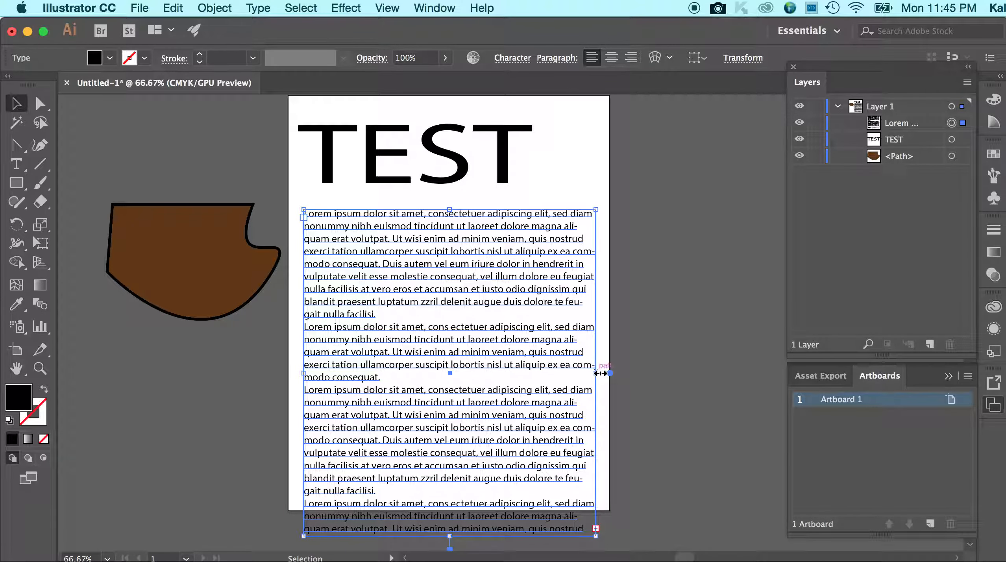
drag(597, 372, 708, 372)
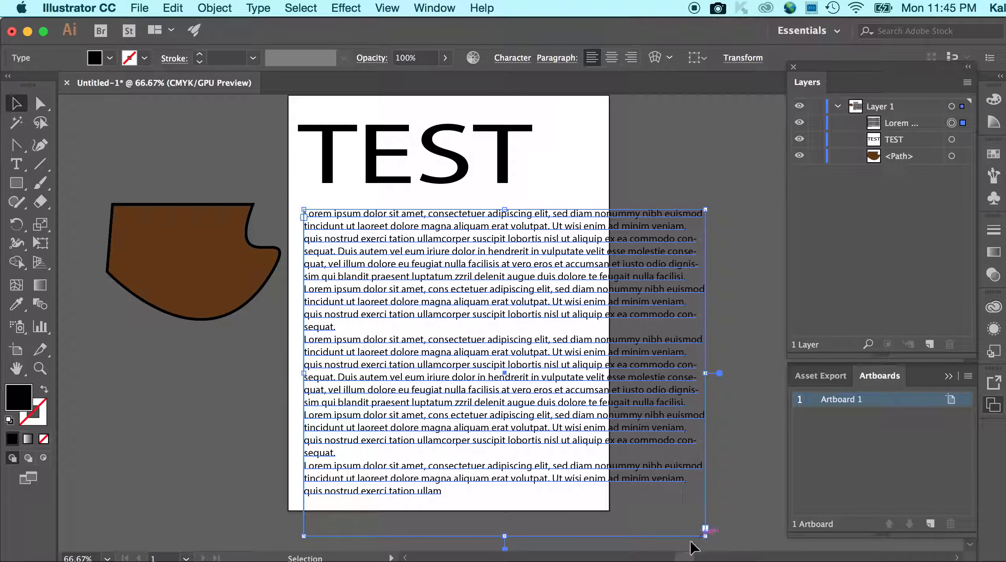
key(super+z)
key(super+z)
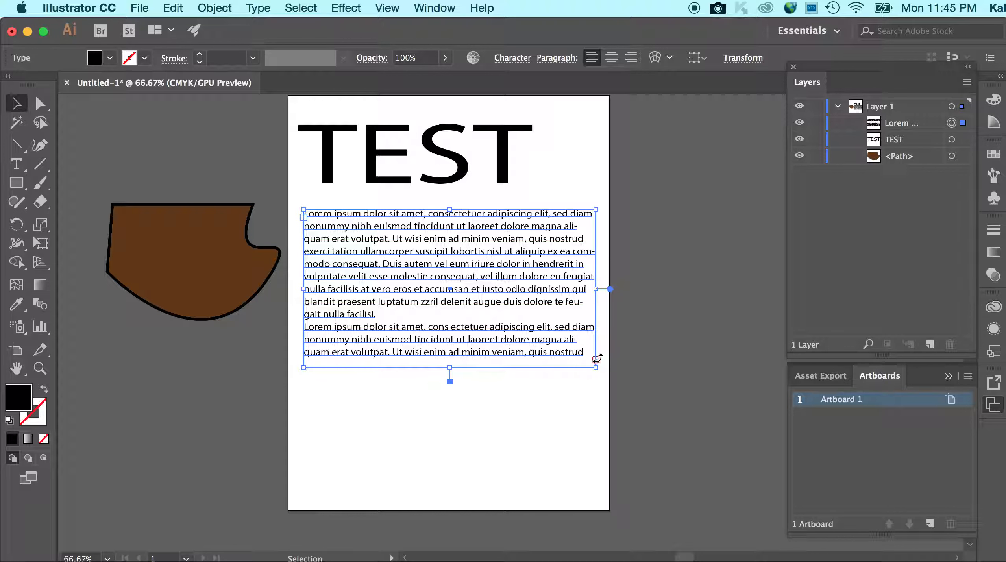
Thread the overflowing text into a wide second frame below the text box, undo it, and delete the original placeholder text box.
click(596, 359)
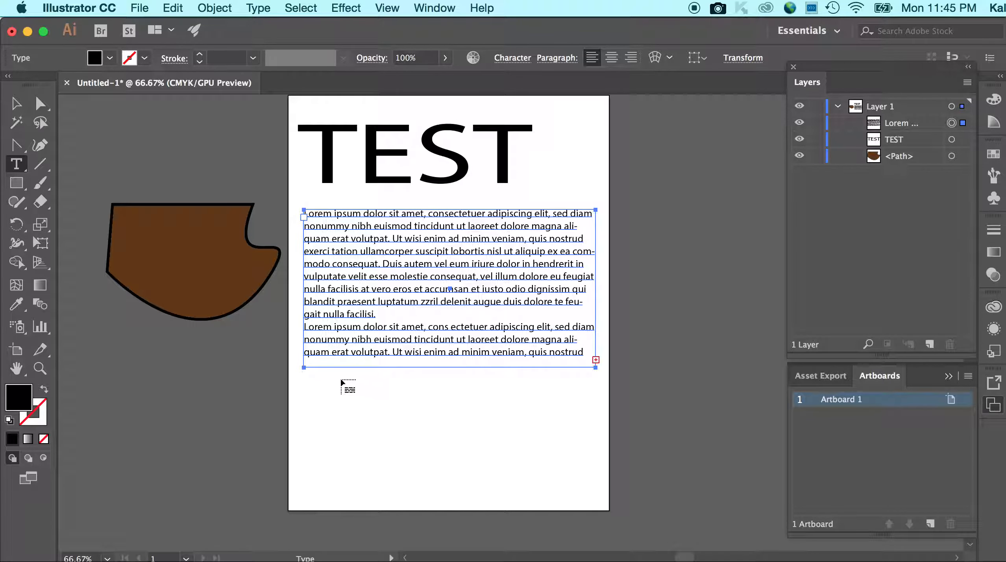
drag(310, 382, 763, 479)
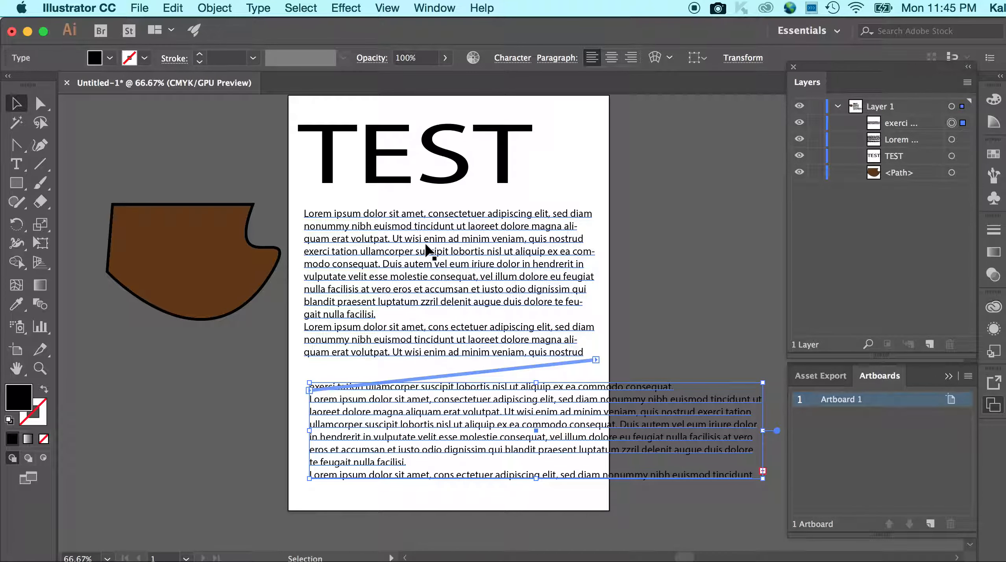
key(super+z)
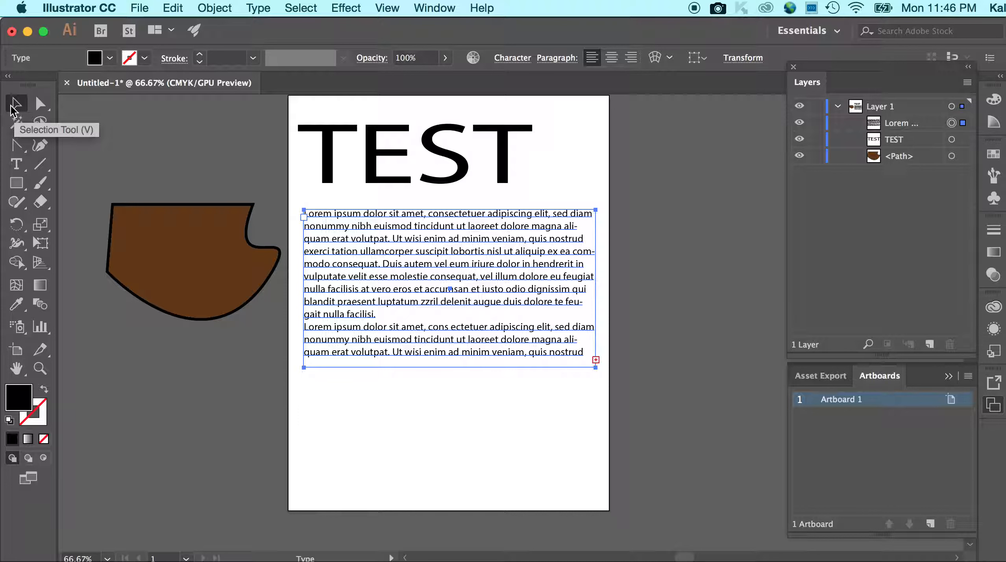
key(BackSpace)
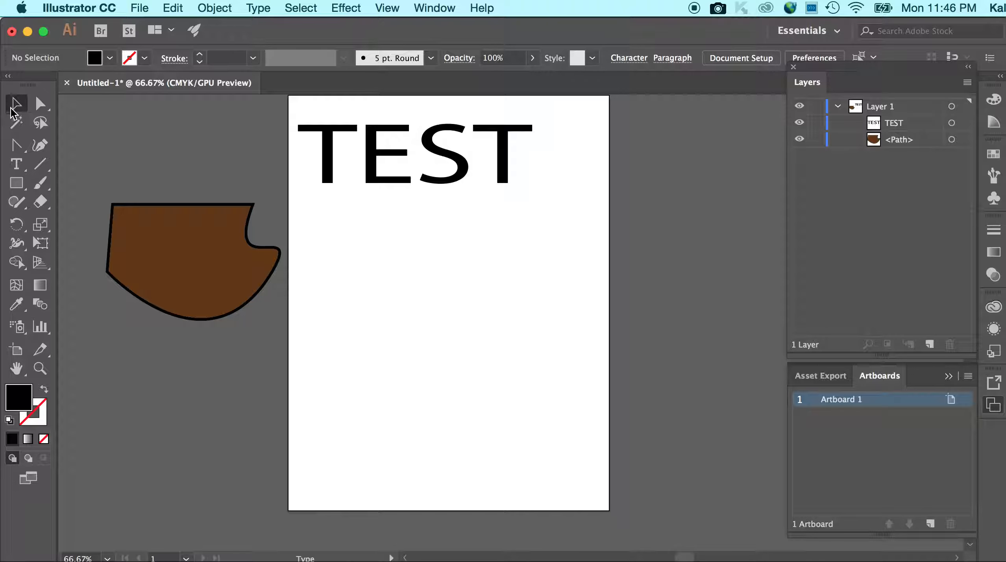
Set the type tool variant to Area Type and place a copy of the brown shape on the artboard below the TEST heading.
click(16, 165)
click(16, 166)
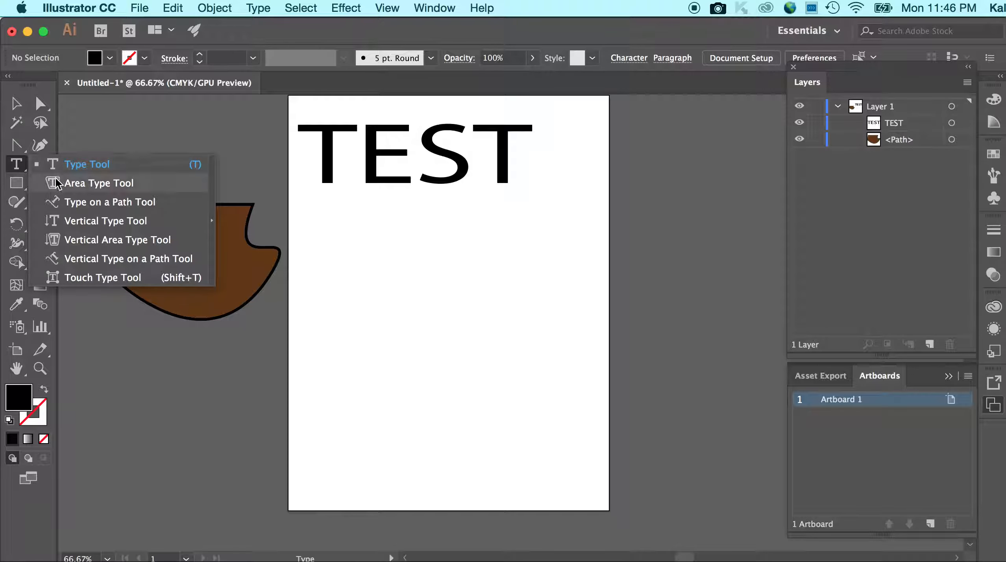
click(56, 179)
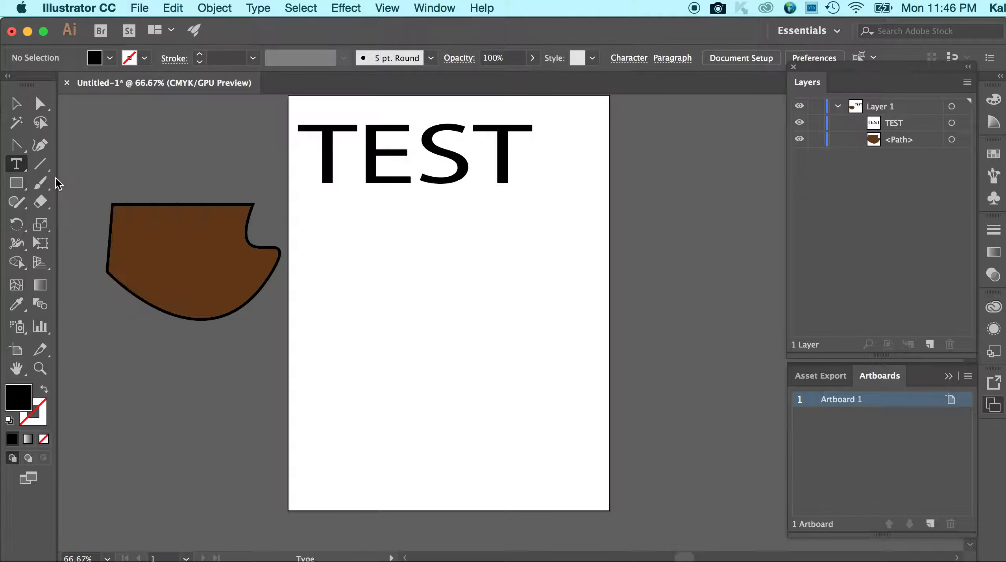
key(v)
click(178, 226)
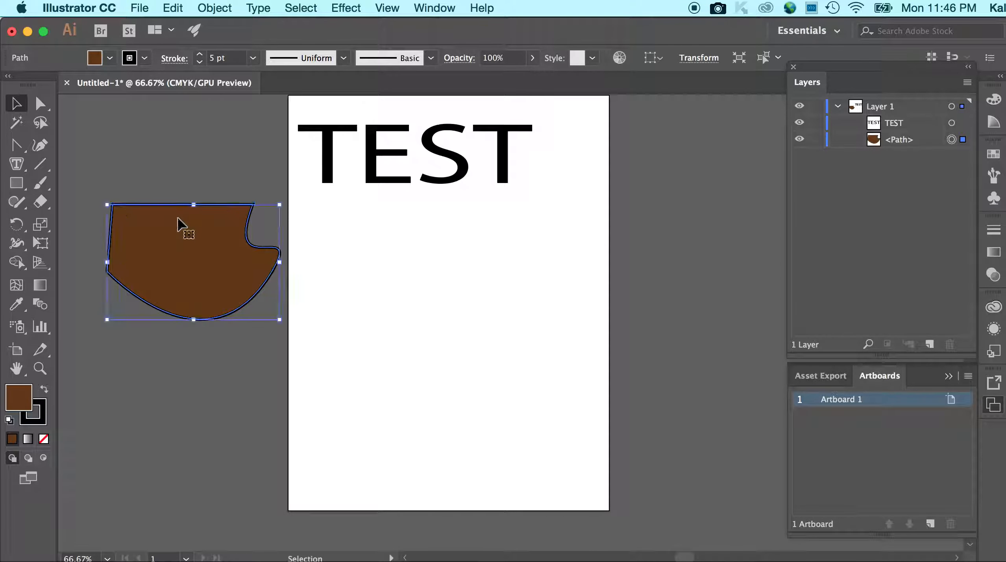
key(super+c)
key(super+v)
drag(465, 257, 382, 240)
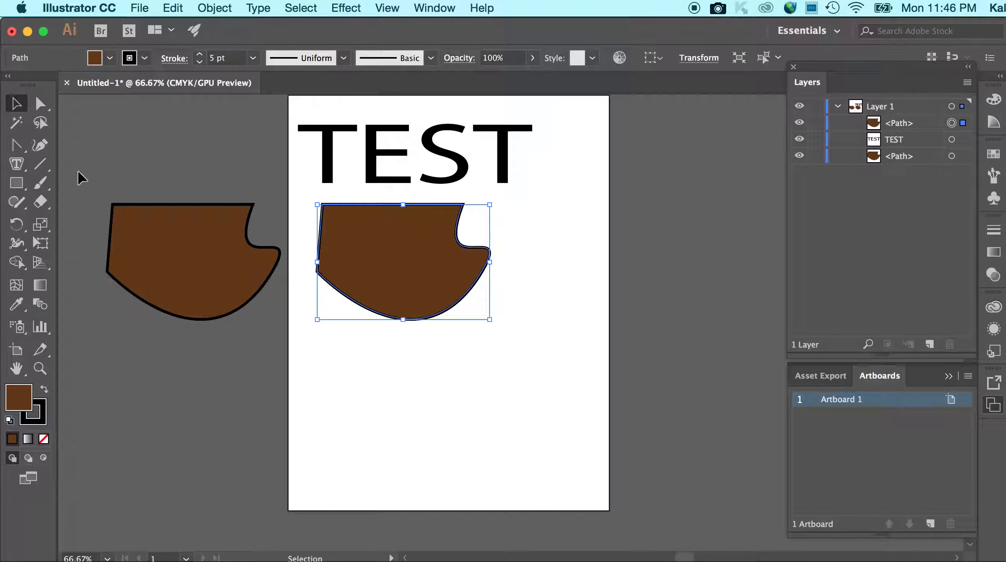
Turn the brown shape copy below the TEST heading into an area type frame filled with placeholder text.
click(16, 167)
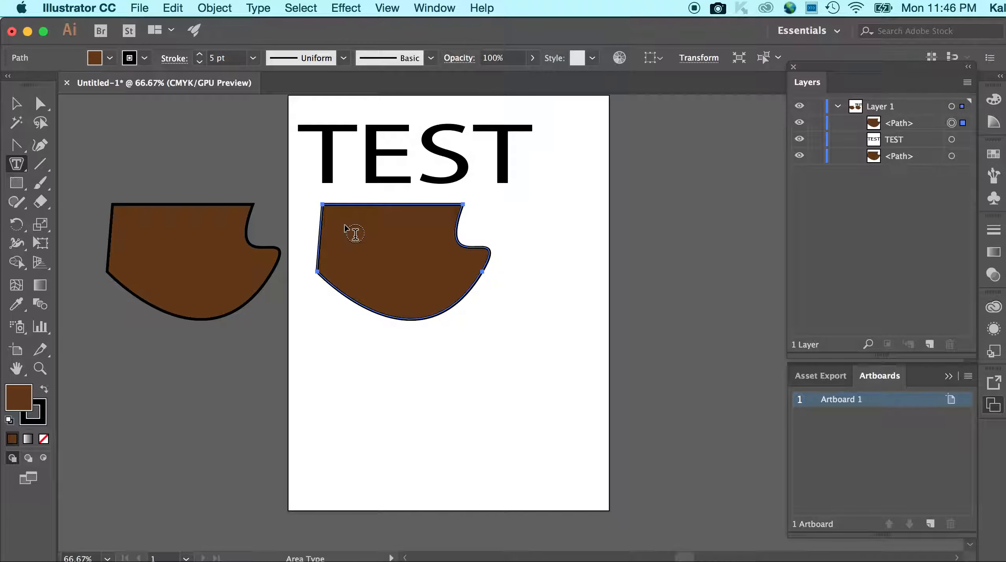
click(396, 240)
click(671, 318)
click(402, 218)
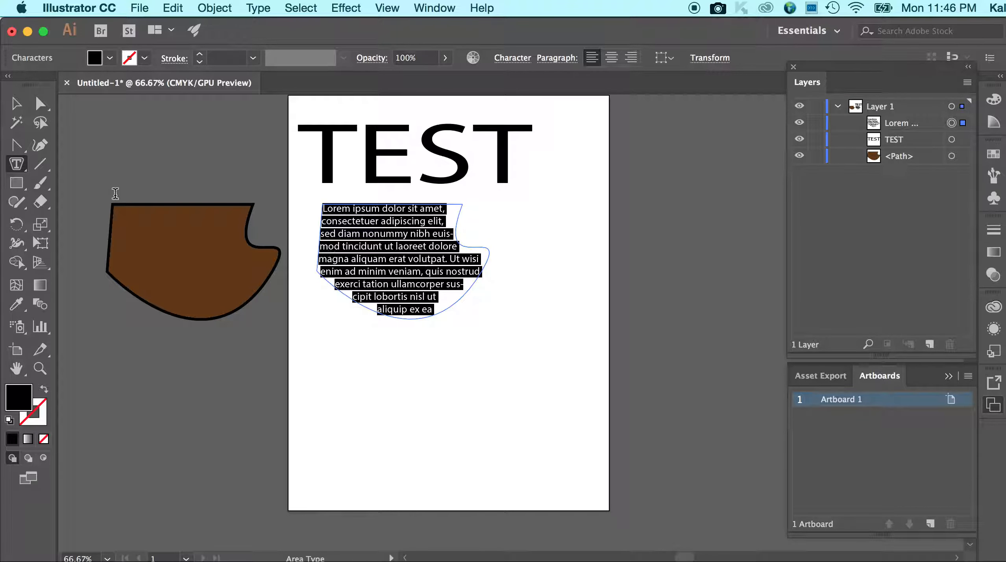
click(17, 103)
click(230, 164)
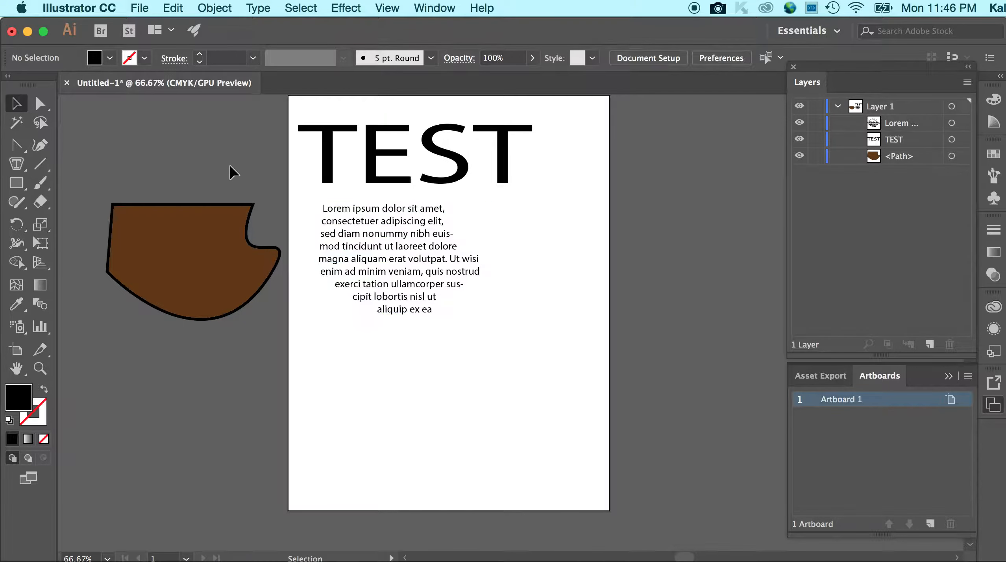
click(449, 254)
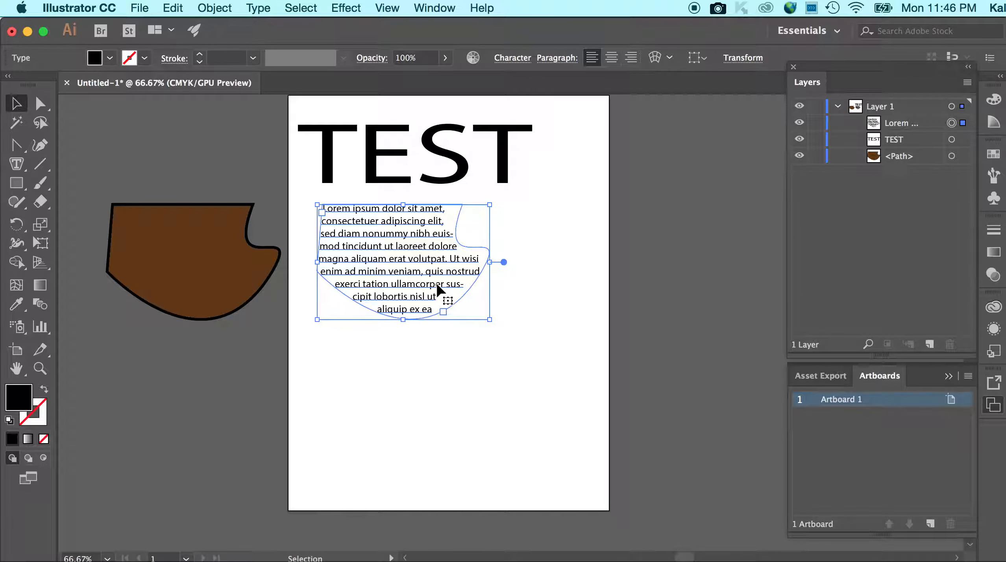
Move the original brown shape behind the area text on the artboard, and undo the move.
click(252, 263)
click(248, 255)
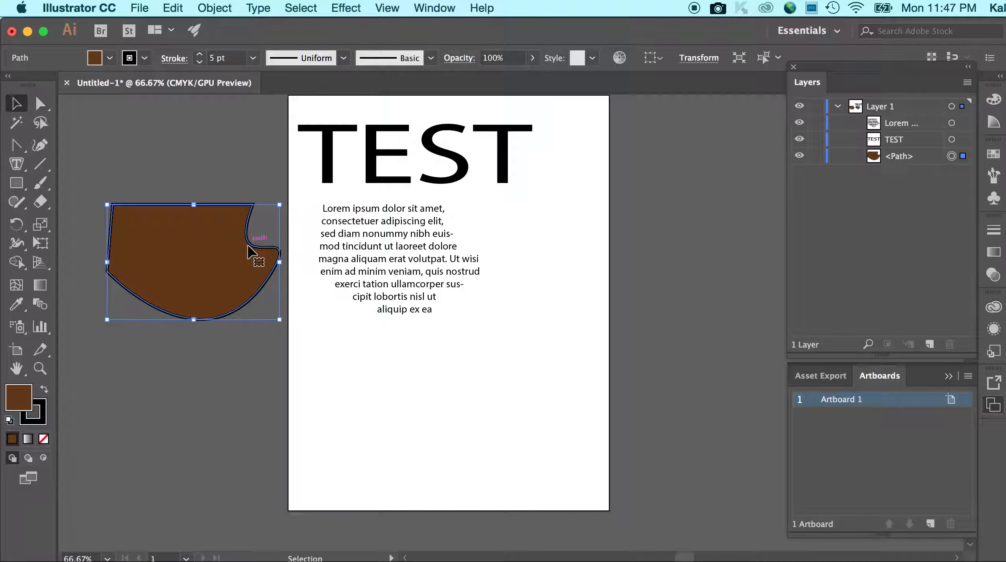
drag(247, 247, 438, 249)
click(502, 301)
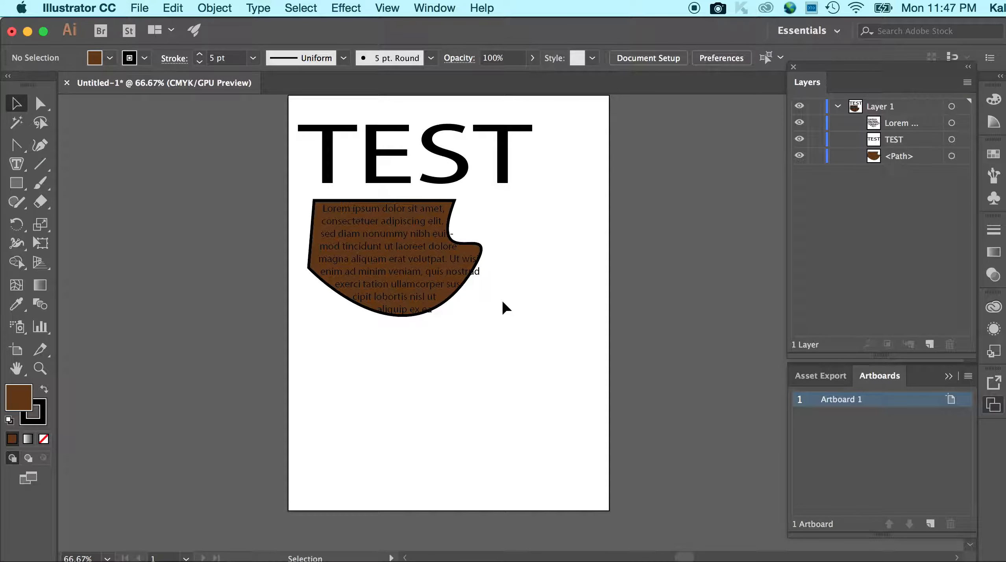
key(cmd+z)
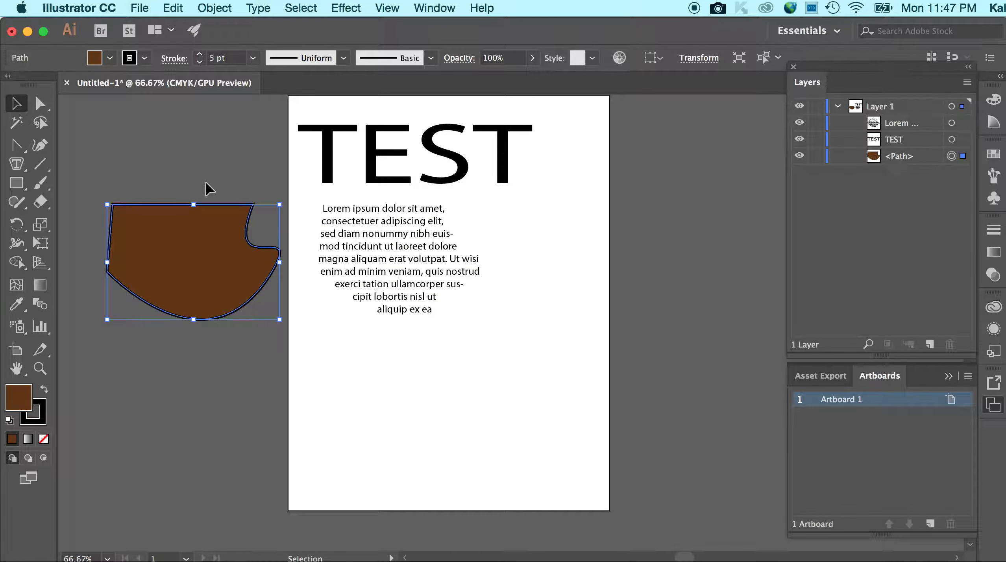
Place a copy of the original brown shape on the artboard below the shaped placeholder text.
click(26, 164)
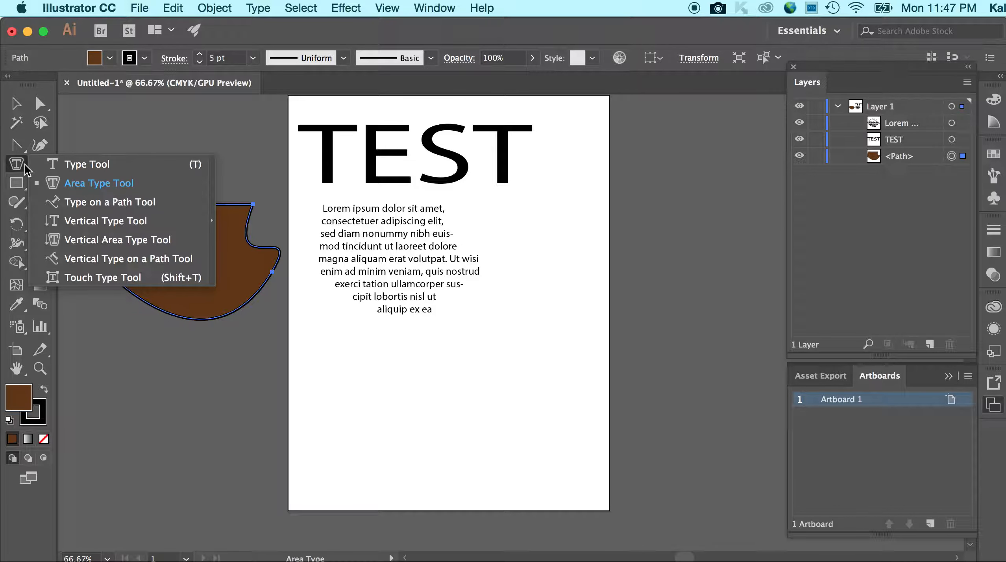
click(61, 201)
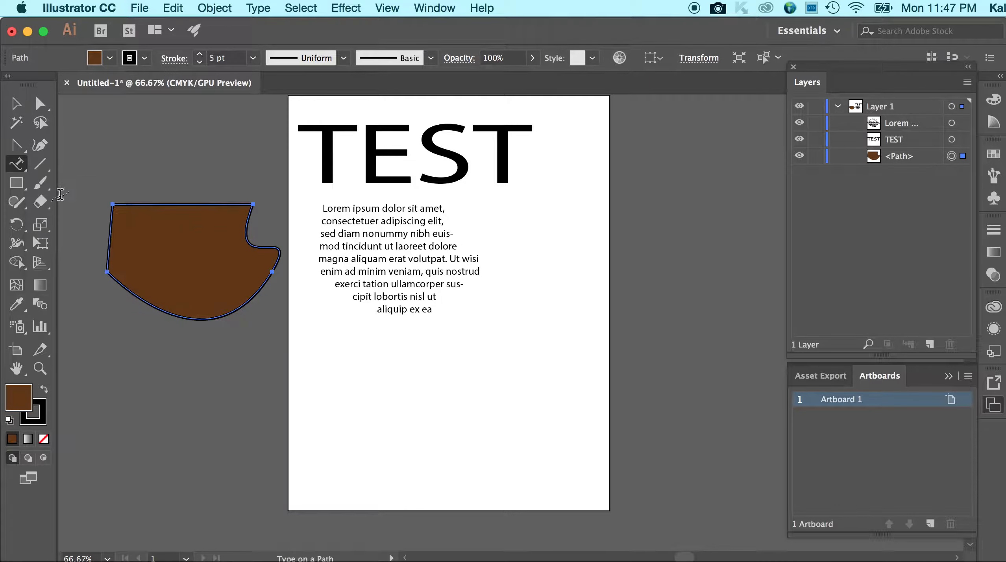
click(16, 103)
key(super+c)
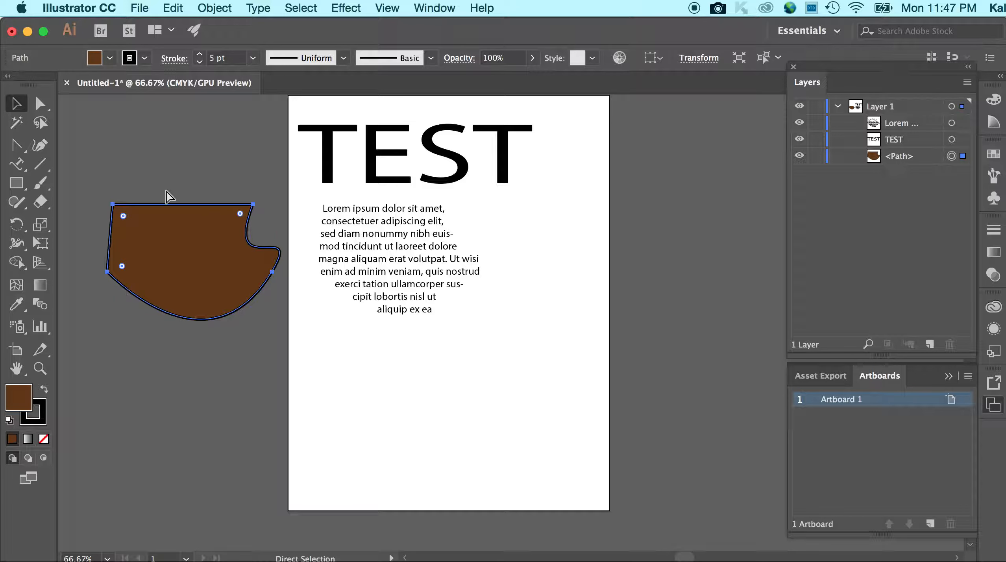
key(super+v)
drag(530, 252, 454, 366)
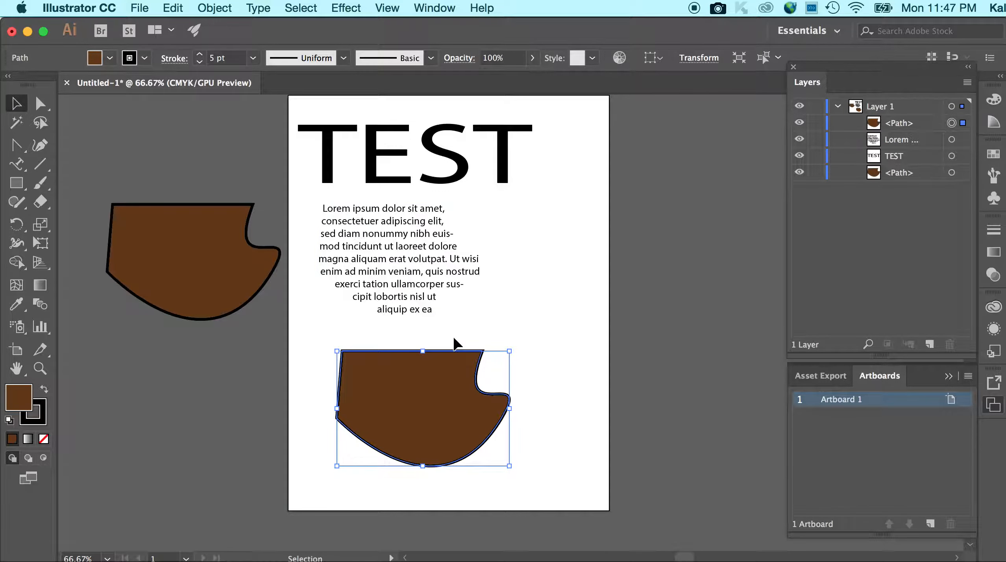
Add type on a path along the lower shape copy's outline with the text "aldkjhasldkfjhalskdfhalskdfhskdfh".
click(15, 164)
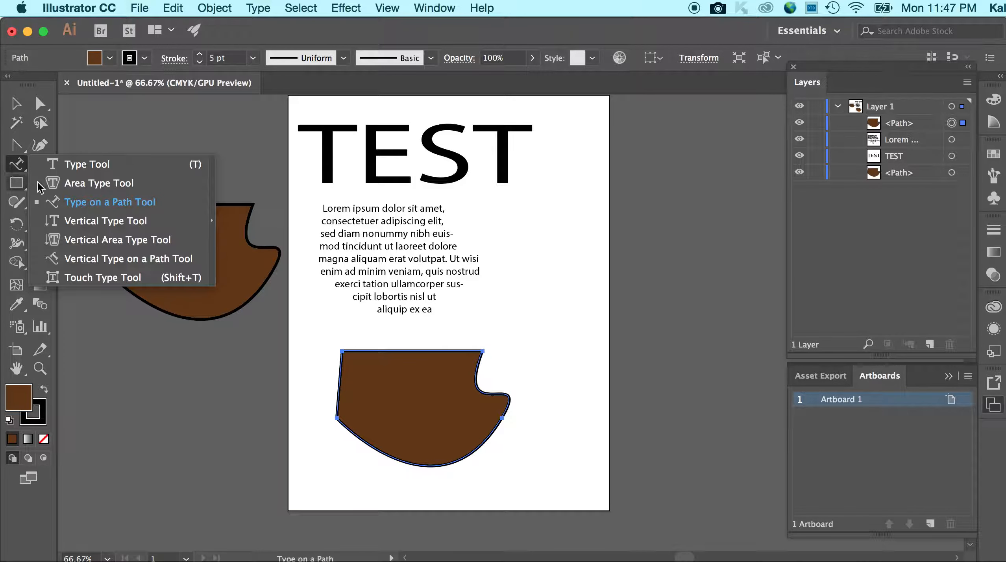
click(59, 201)
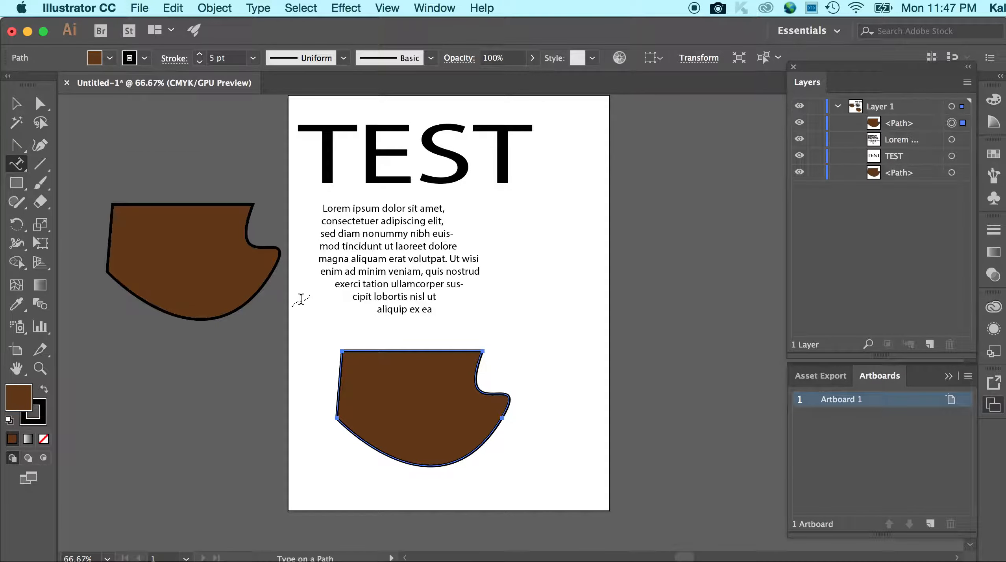
click(371, 348)
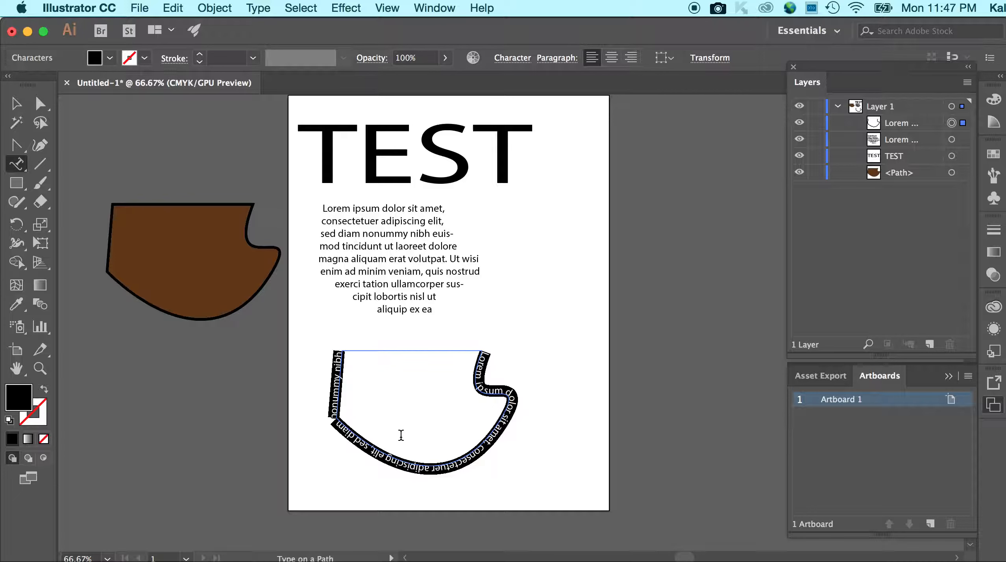
text(aldkjhasldkfjhalskdfhalskdfhskdfh)
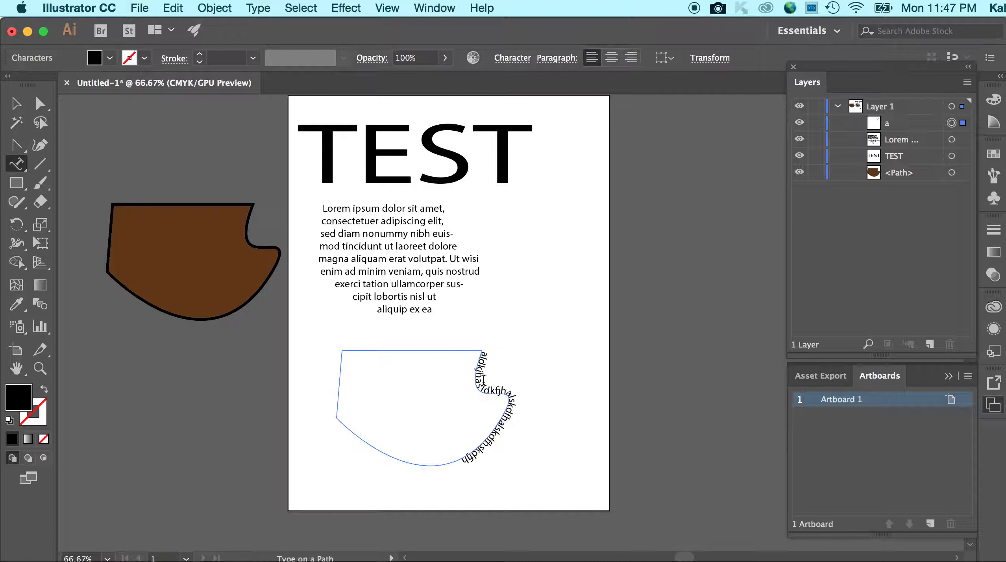
click(16, 103)
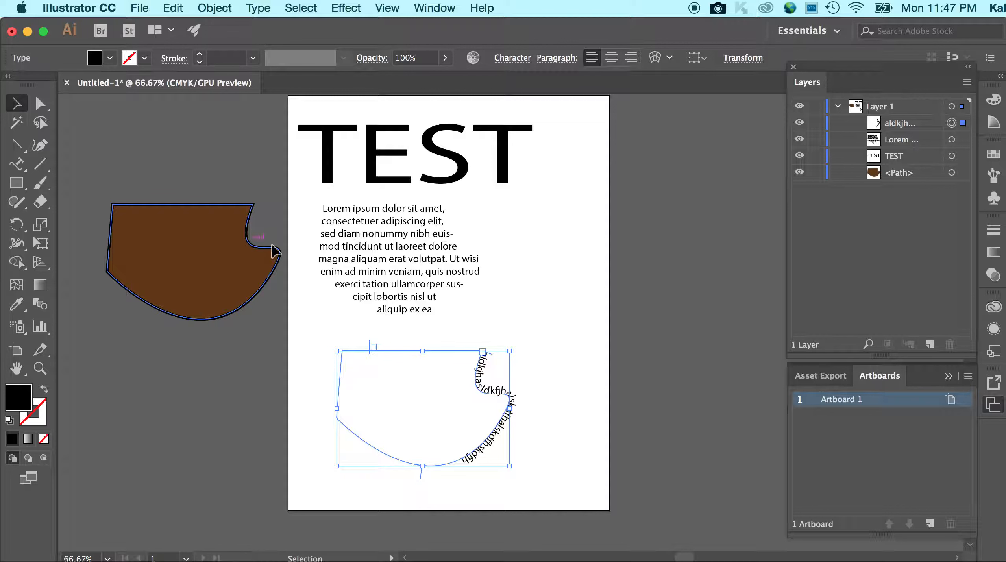
click(318, 310)
click(236, 275)
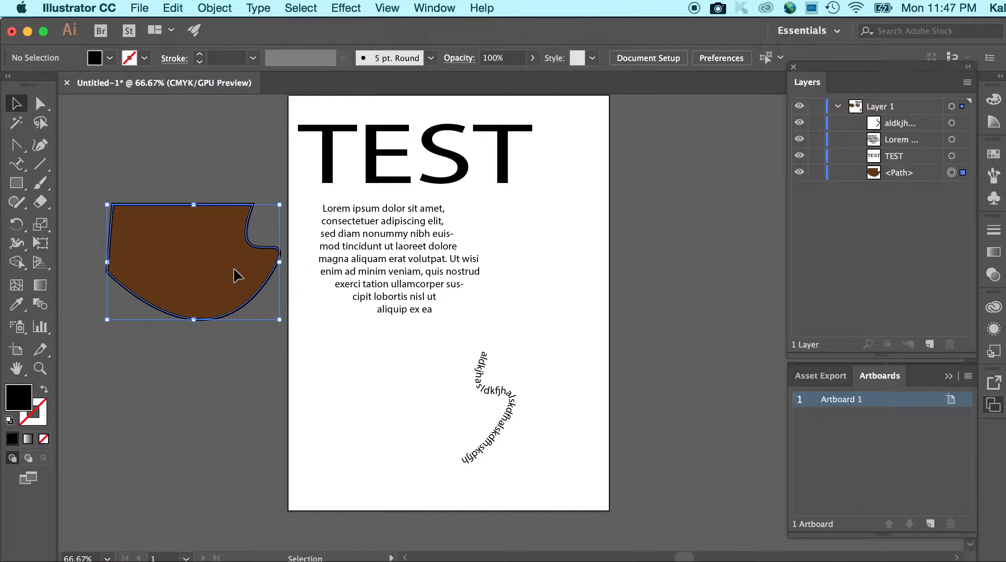
Replace the text along the curved path with "FOLLOW FOLLOW".
click(492, 391)
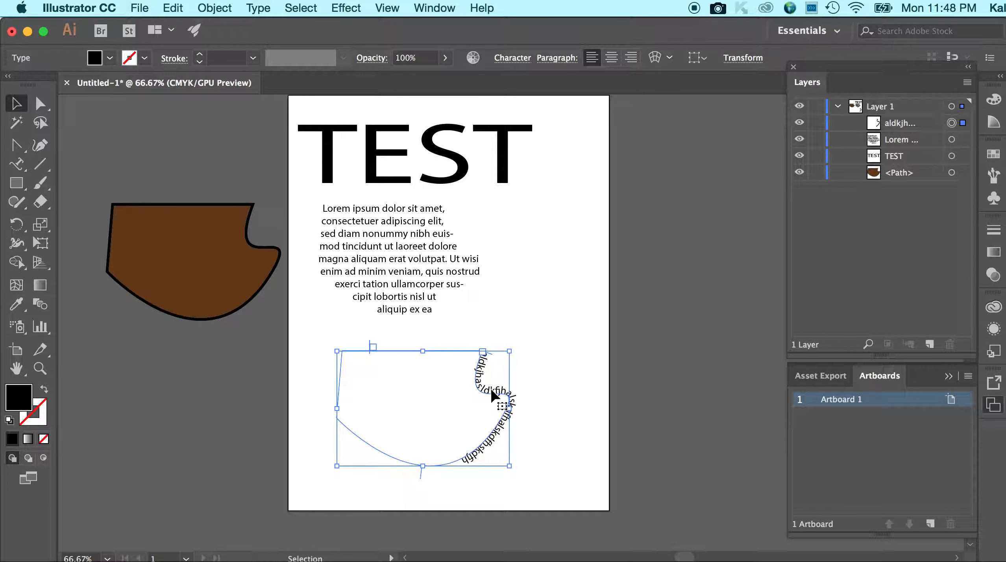
key(super+equal)
key(super+equal)
key(v)
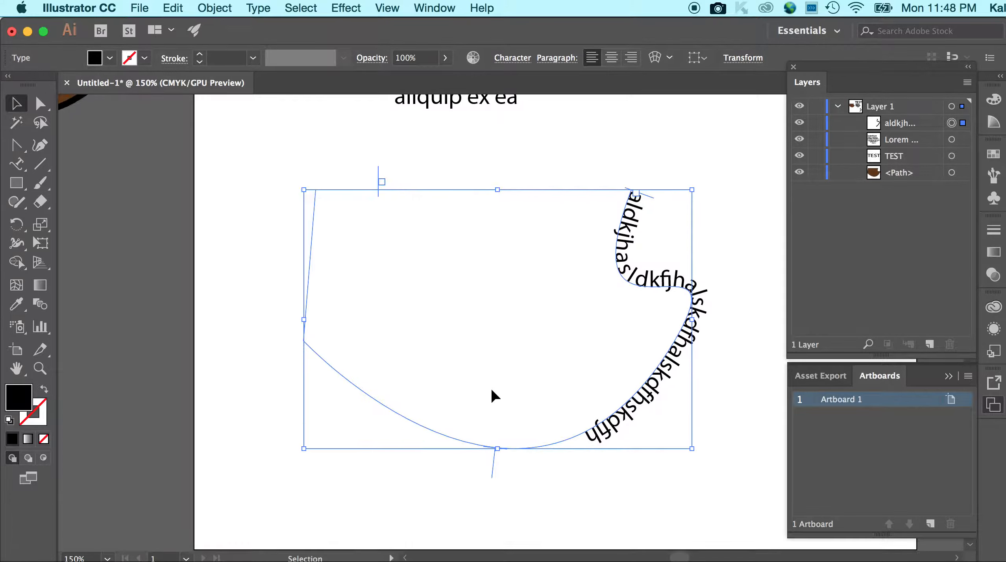
scroll(492, 390, right, 5)
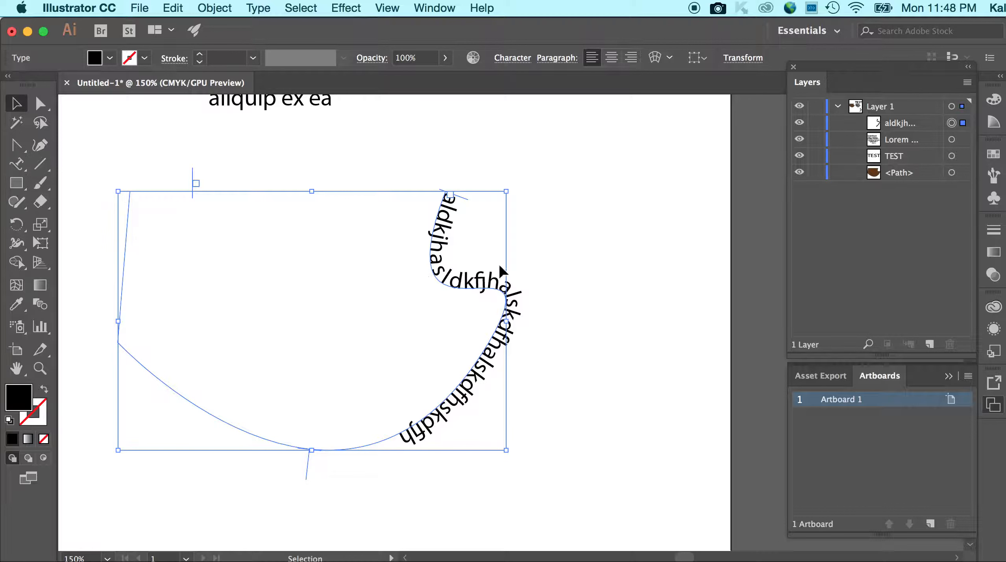
triple_click(512, 328)
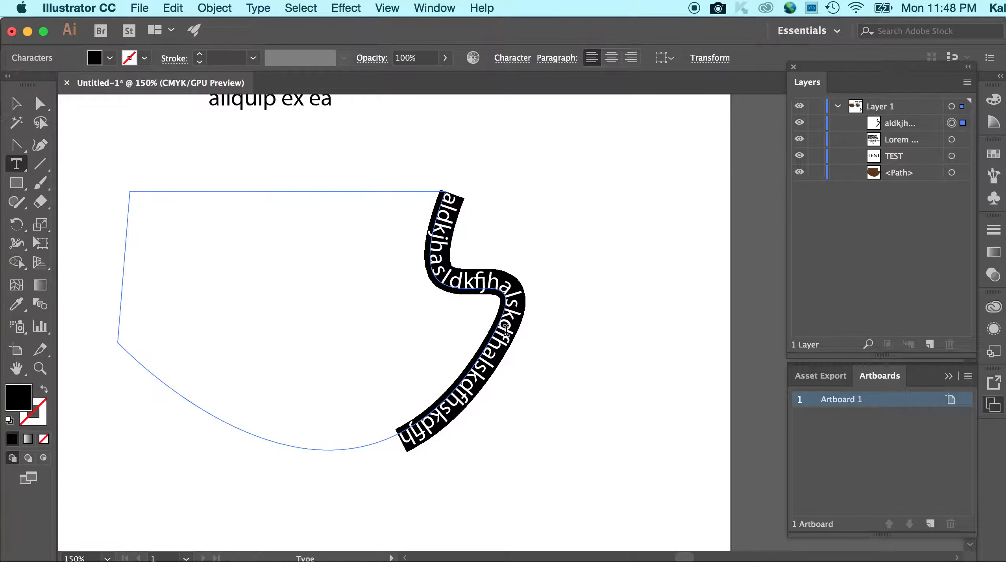
text(FOL)
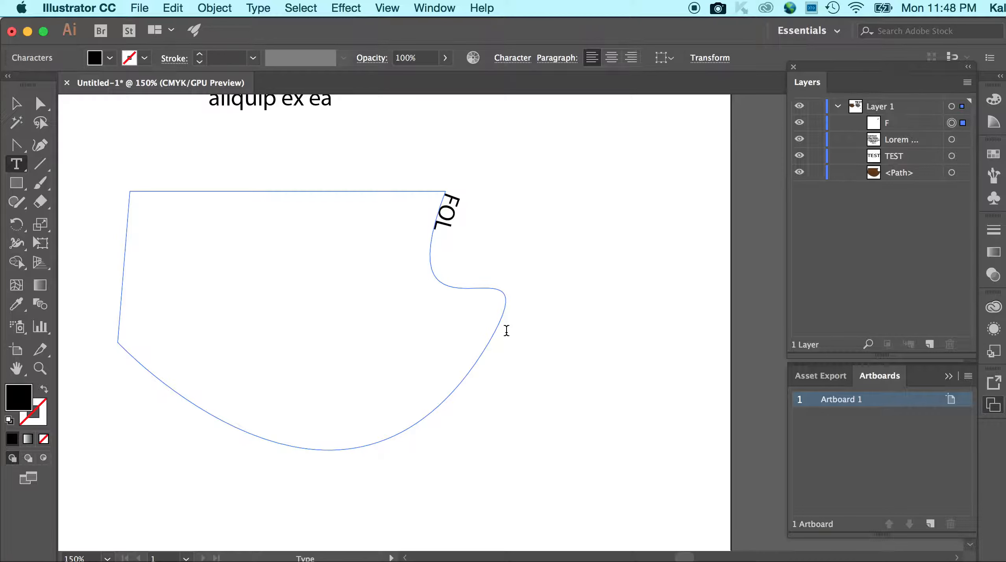
text(LOW FOLLOW)
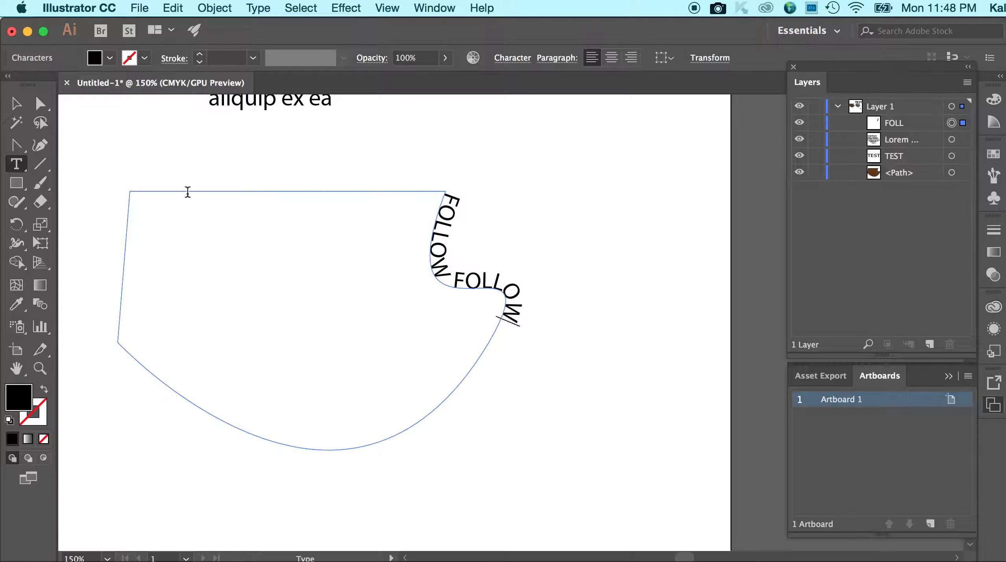
click(17, 105)
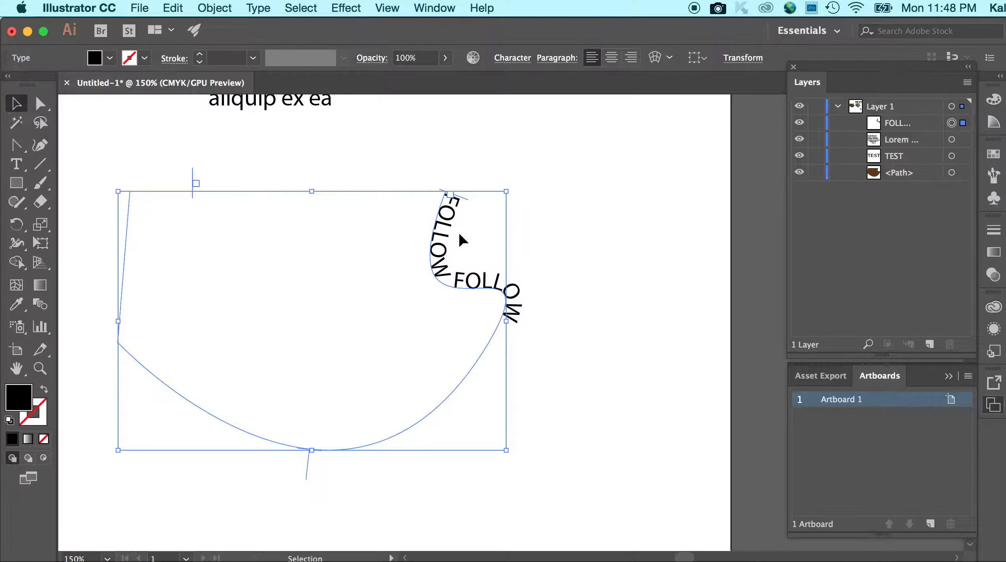
Shorten the FOLLOW text's range with its end bracket until the second word is cut off, and extend it to the path's lower curve.
click(23, 166)
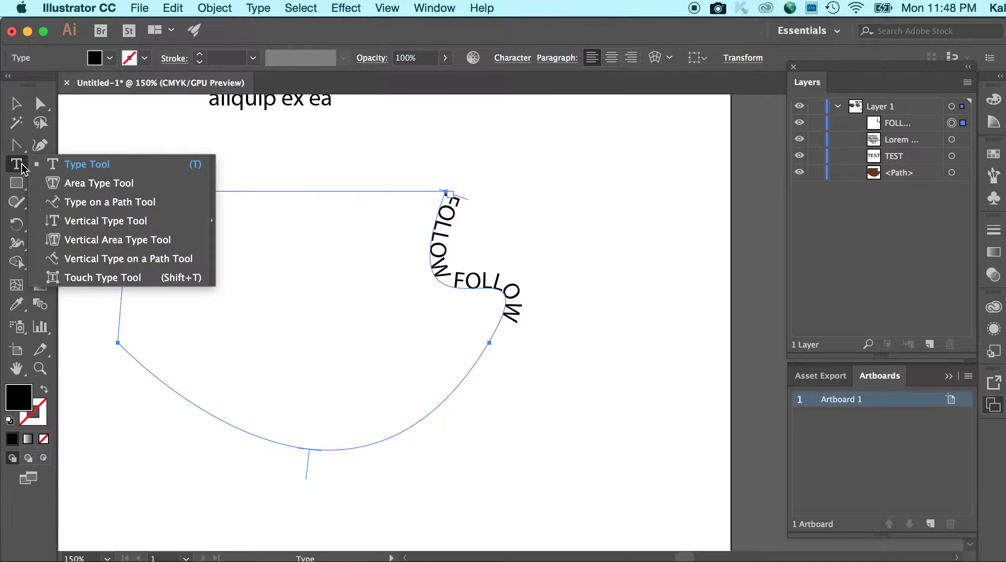
drag(23, 170, 36, 202)
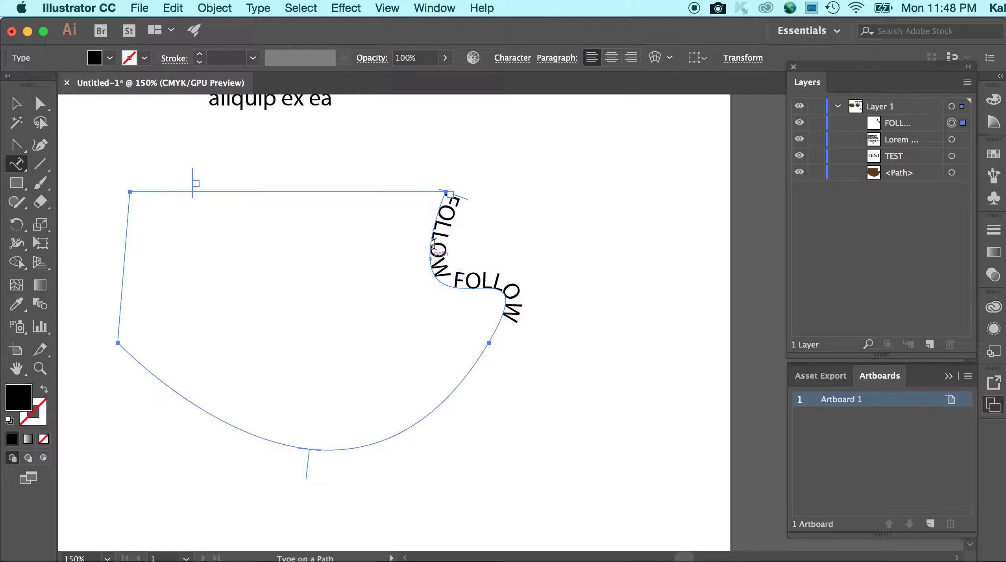
click(17, 109)
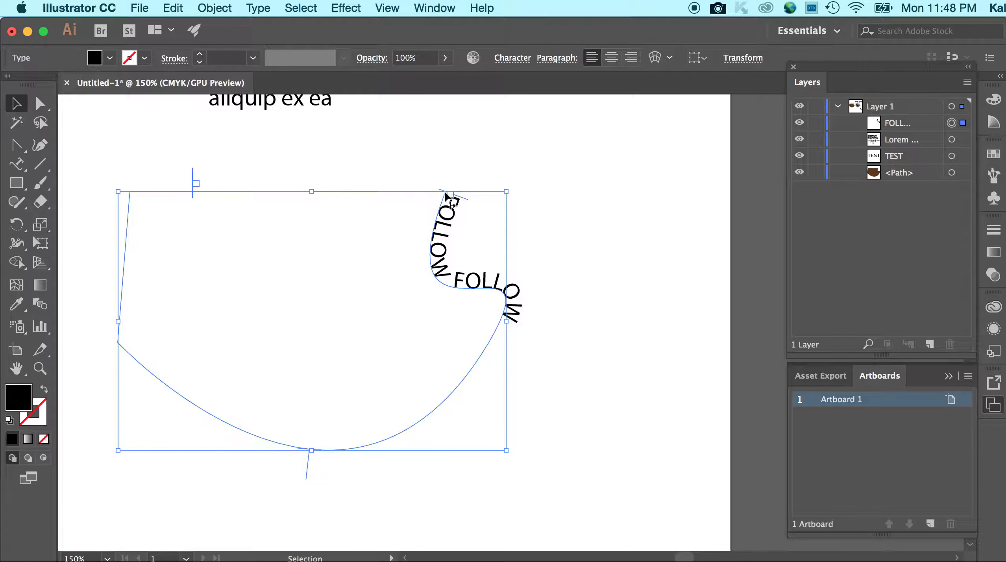
key(super+equal)
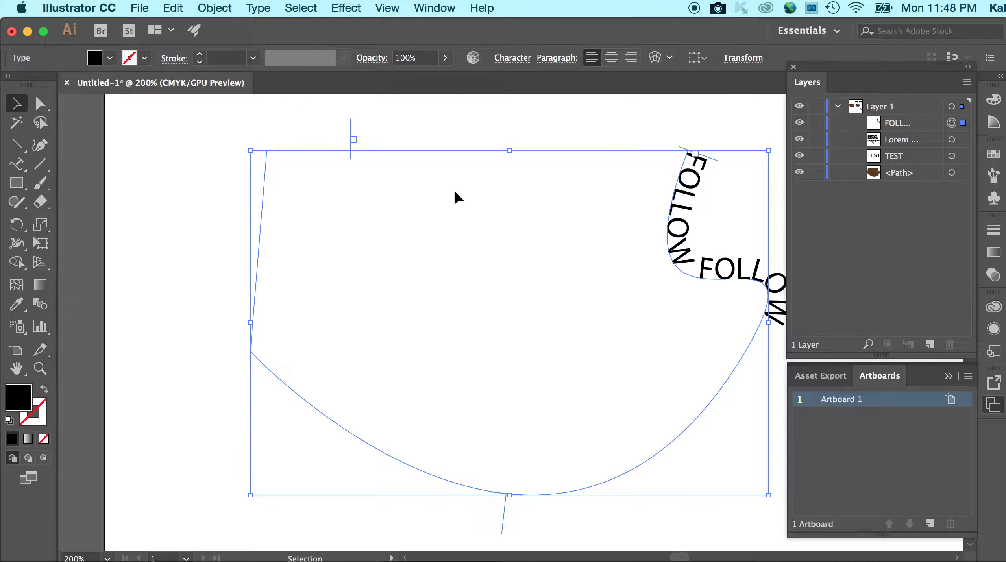
scroll(454, 189, right, 2)
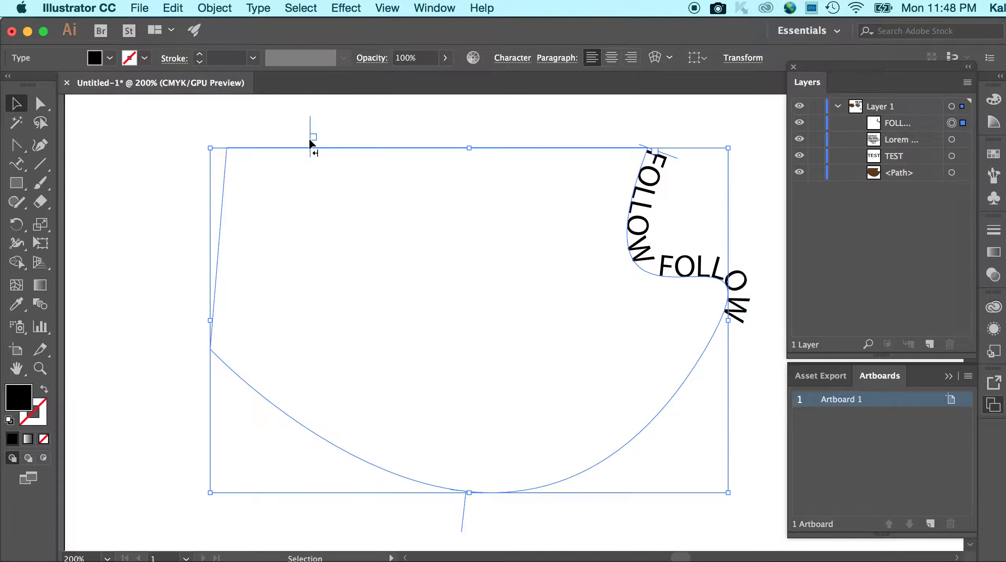
drag(311, 146, 713, 341)
drag(733, 351, 742, 315)
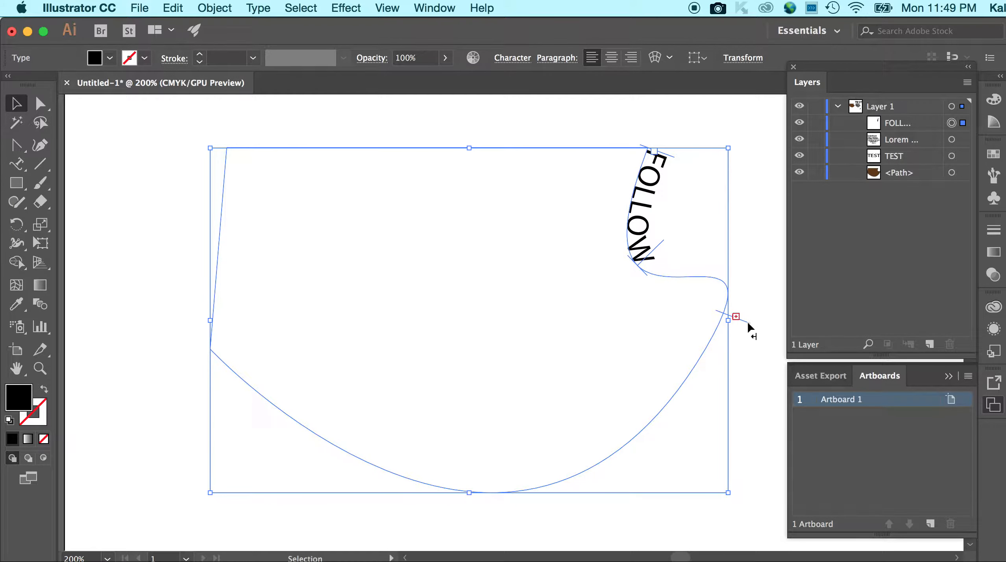
drag(748, 327, 566, 494)
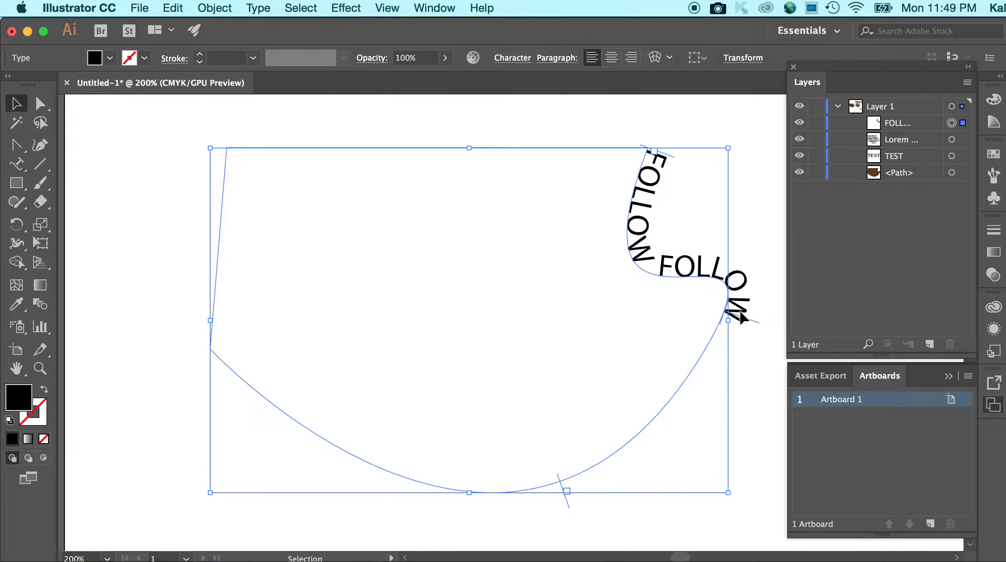
Flip the FOLLOW text to the inside of the path so it runs from the shape's right tip up the notch.
drag(563, 490, 711, 355)
drag(668, 248, 726, 339)
drag(650, 270, 624, 230)
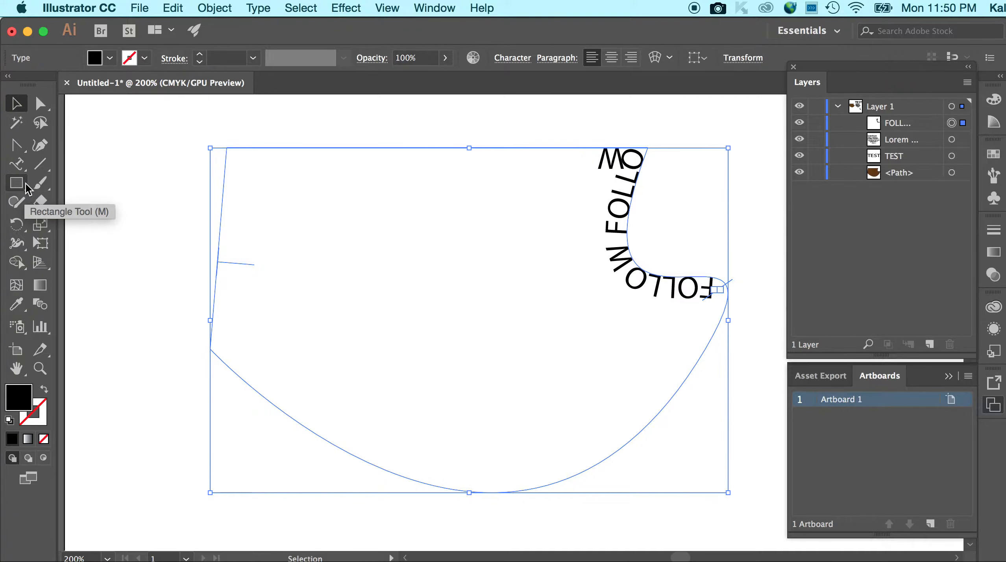
Add vertical placeholder point text to the left of the path shape and set the type tool variant to Vertical Area Type.
click(16, 164)
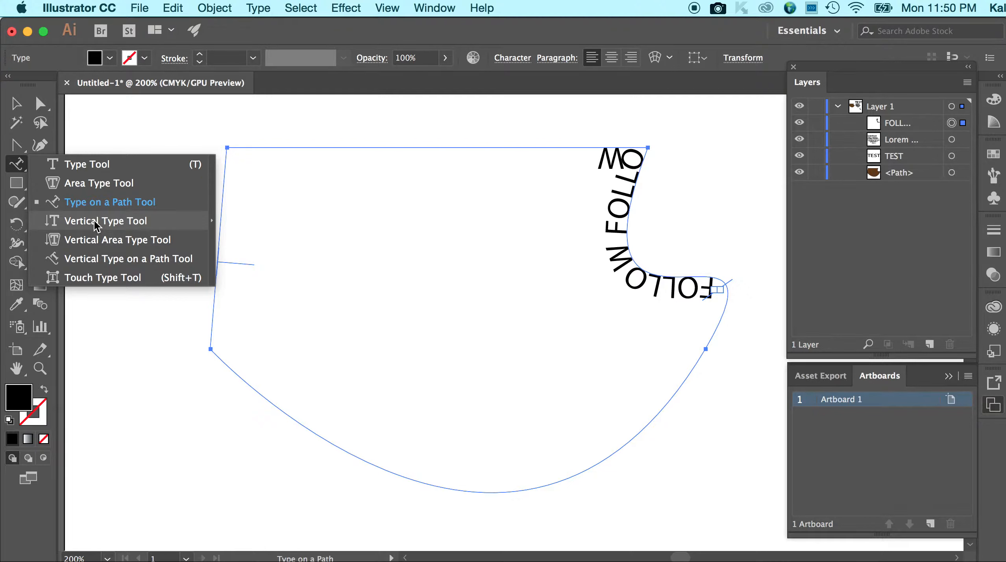
click(95, 223)
click(104, 175)
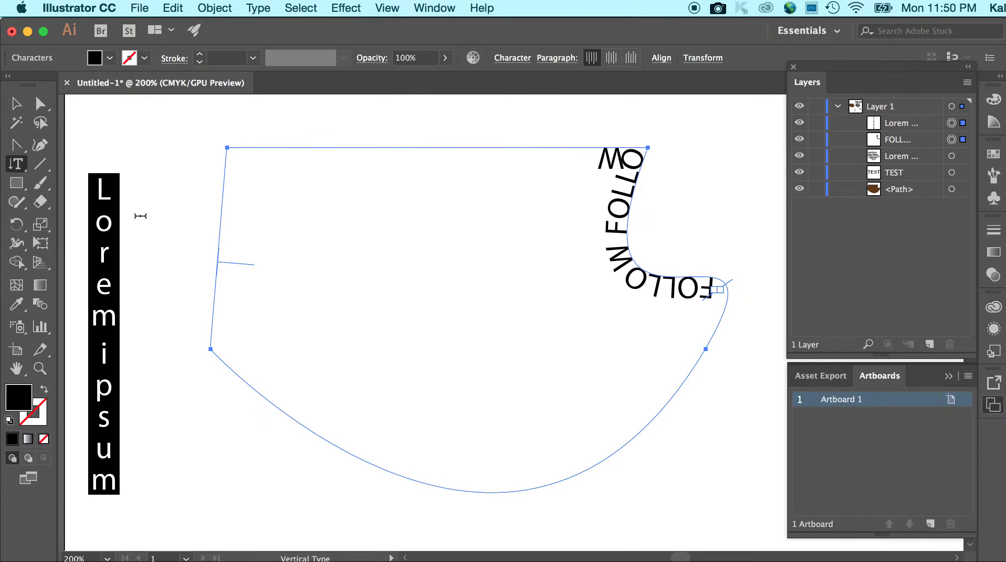
click(16, 163)
click(90, 240)
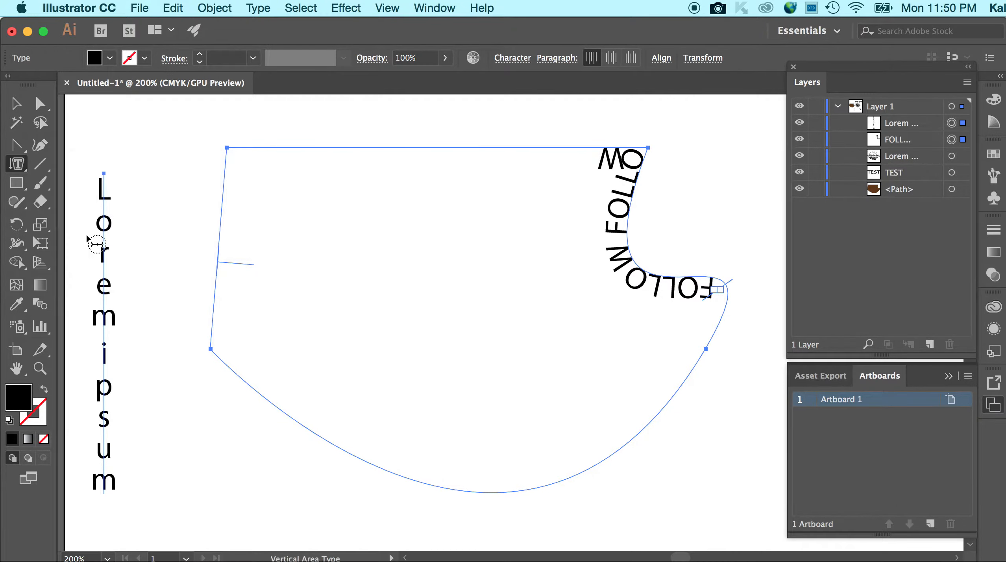
Paste a copy of the brown shape onto the artboard and place it over the FOLLOW text, beside the vertical placeholder text.
scroll(162, 280, left, 1)
scroll(163, 280, left, 5)
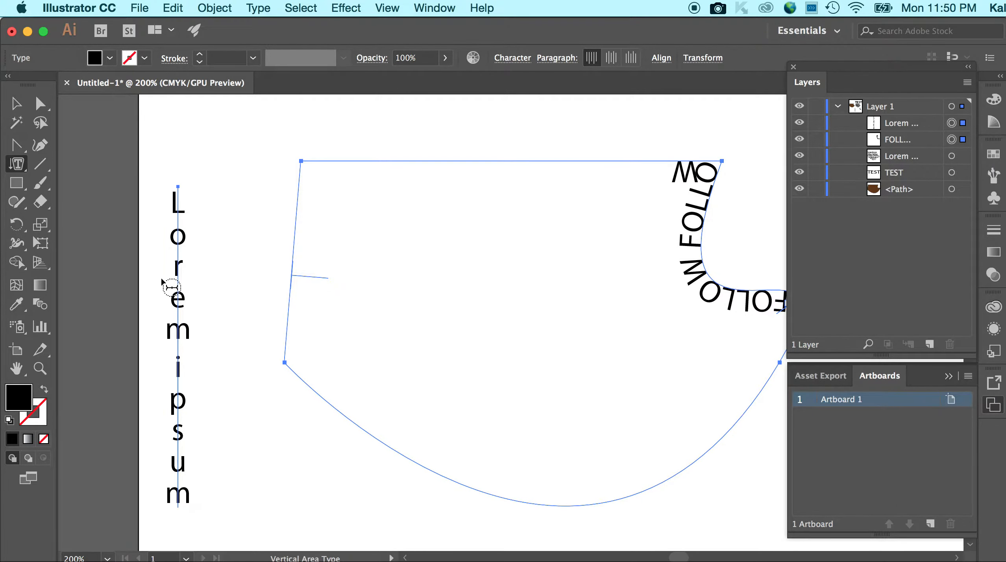
key(super+1)
click(16, 104)
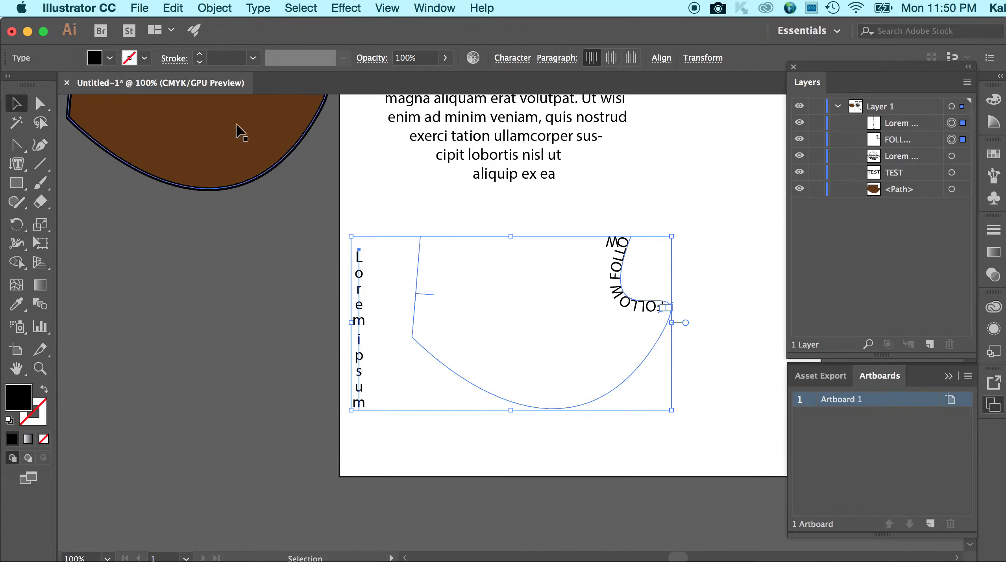
click(240, 132)
key(super+c)
key(super+v)
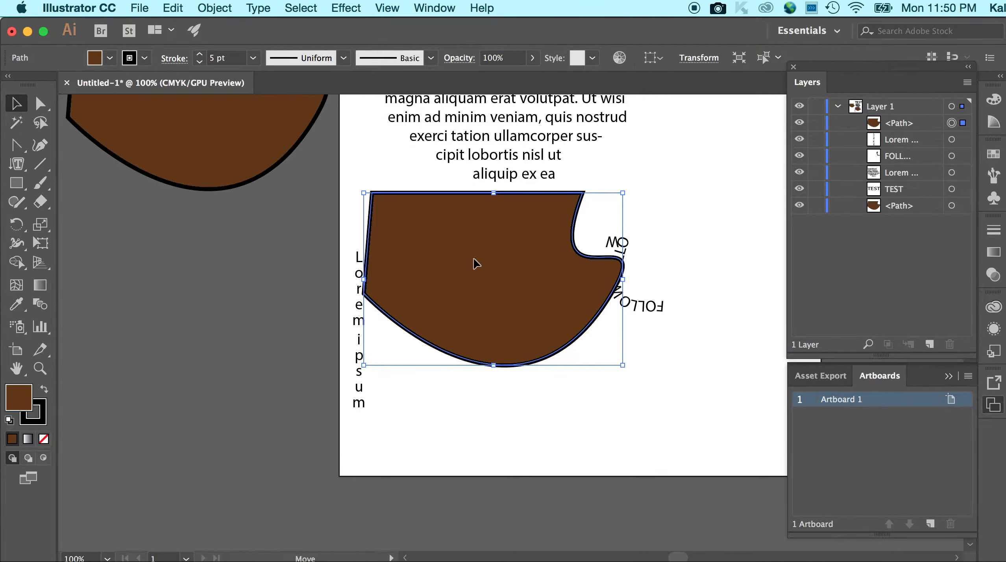
drag(473, 258, 516, 310)
Turn the copied brown shape into a vertical area type container filled with placeholder text, and deselect it.
click(18, 172)
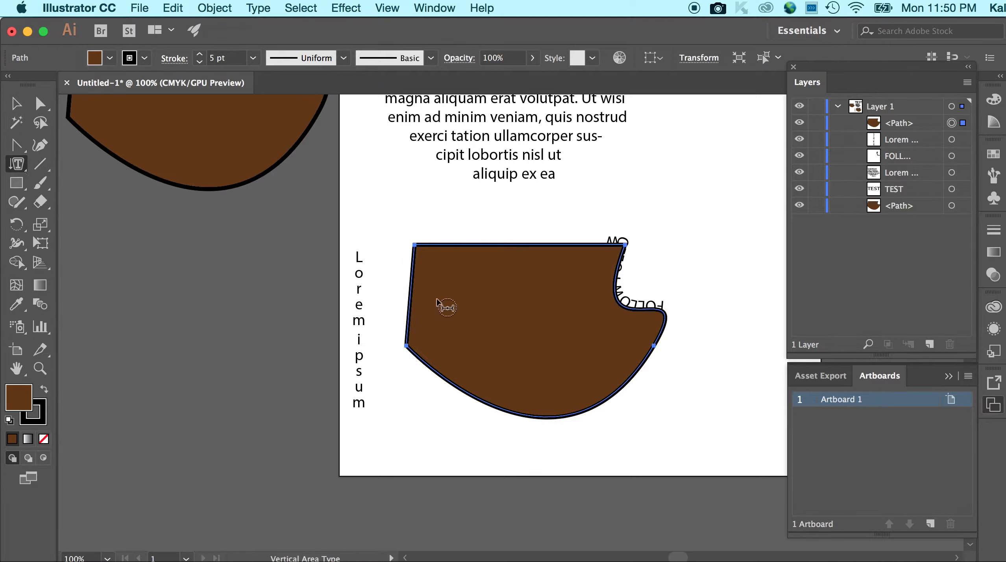
click(484, 294)
click(685, 326)
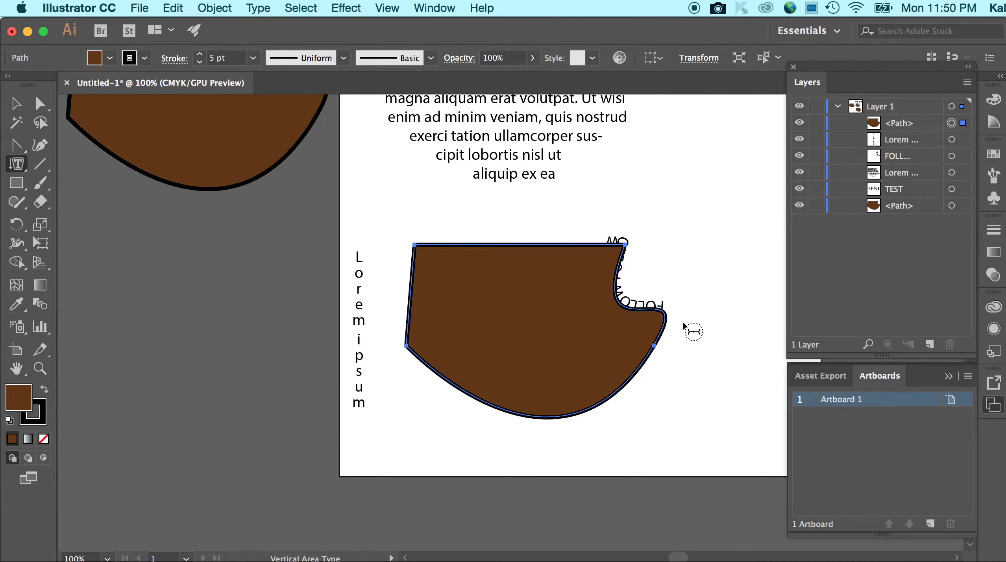
click(425, 244)
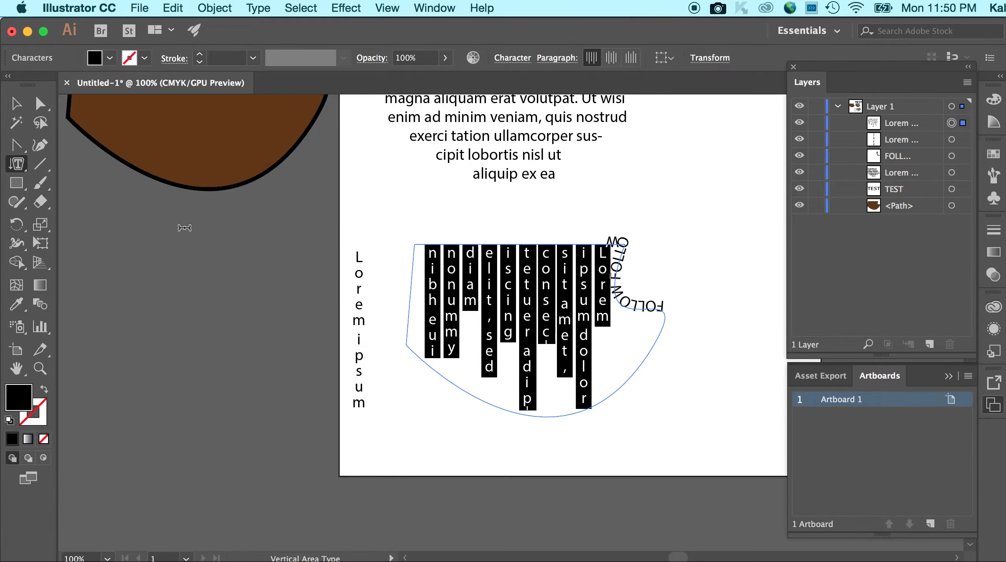
click(16, 103)
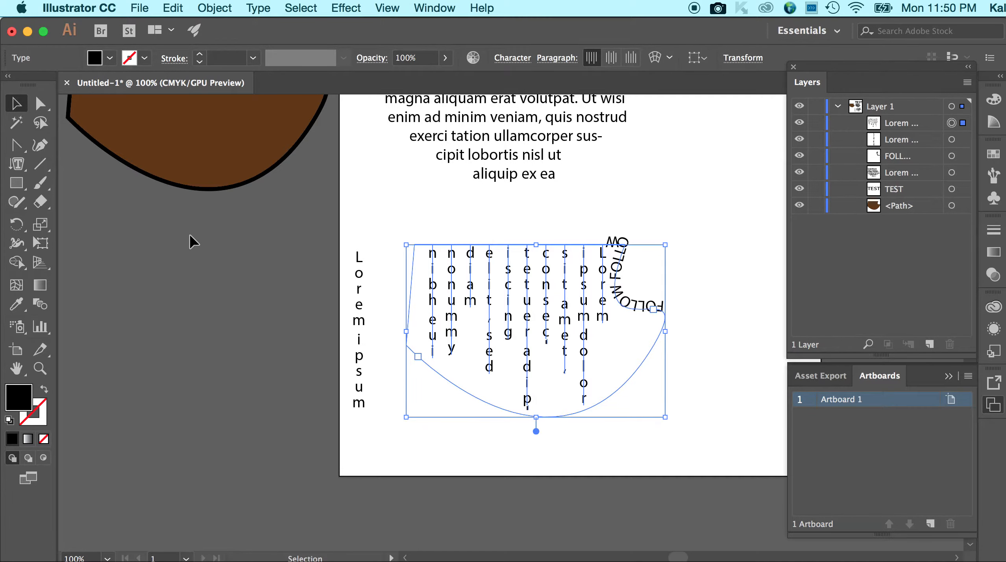
click(267, 251)
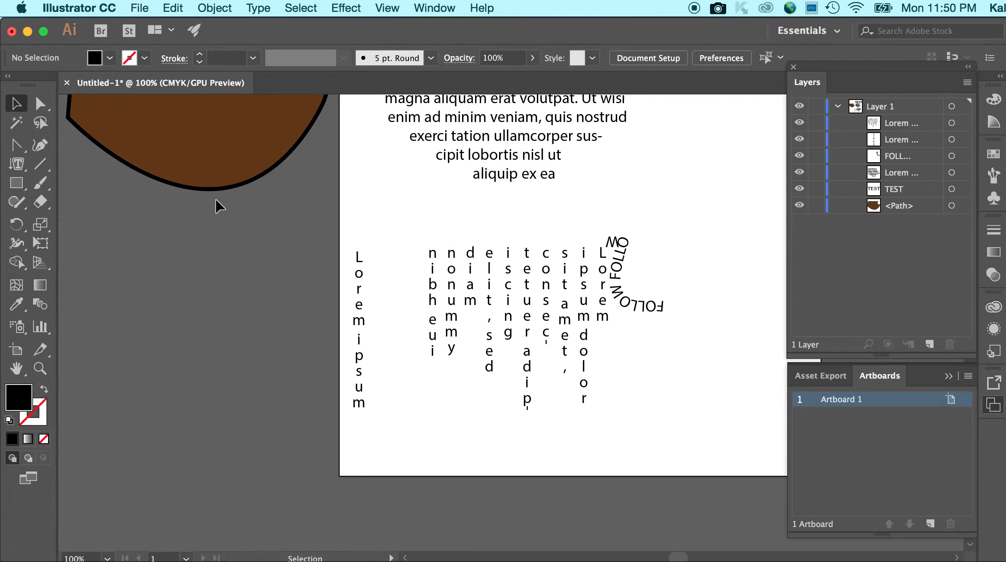
Try Vertical Type on a Path along the outline of the original brown shape beside the artboard, and undo it.
click(22, 168)
click(22, 168)
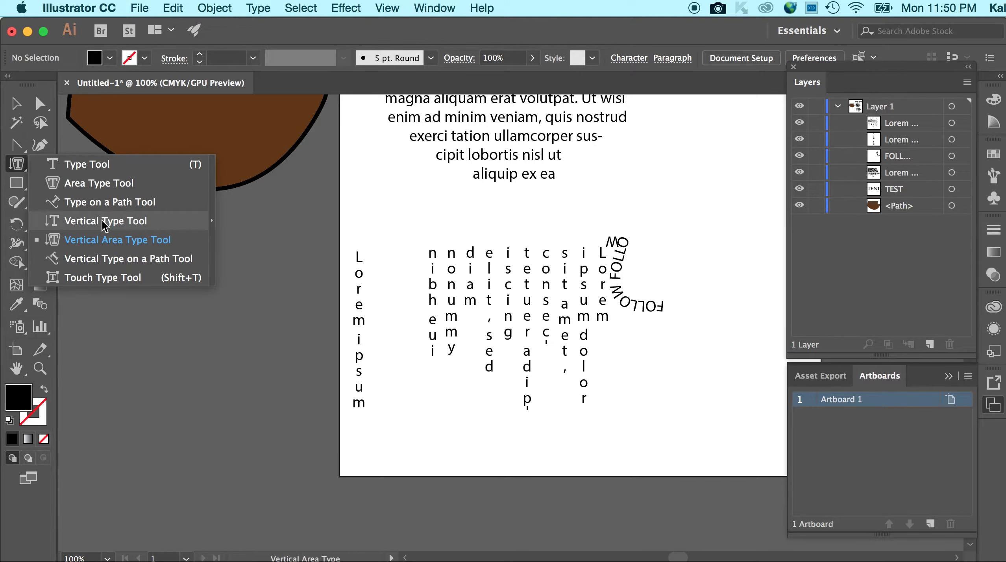
click(100, 258)
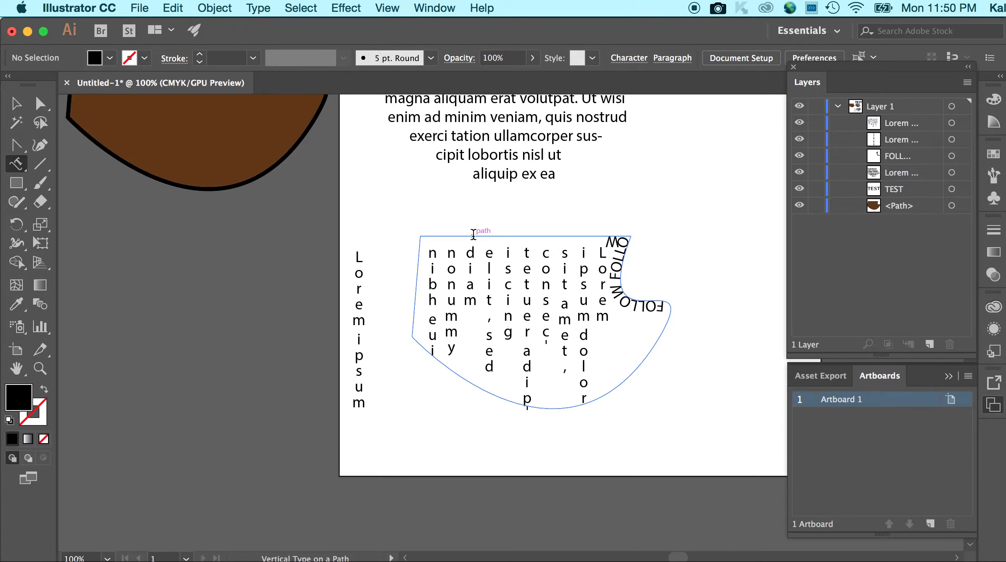
scroll(344, 218, up, 5)
scroll(349, 222, left, 1)
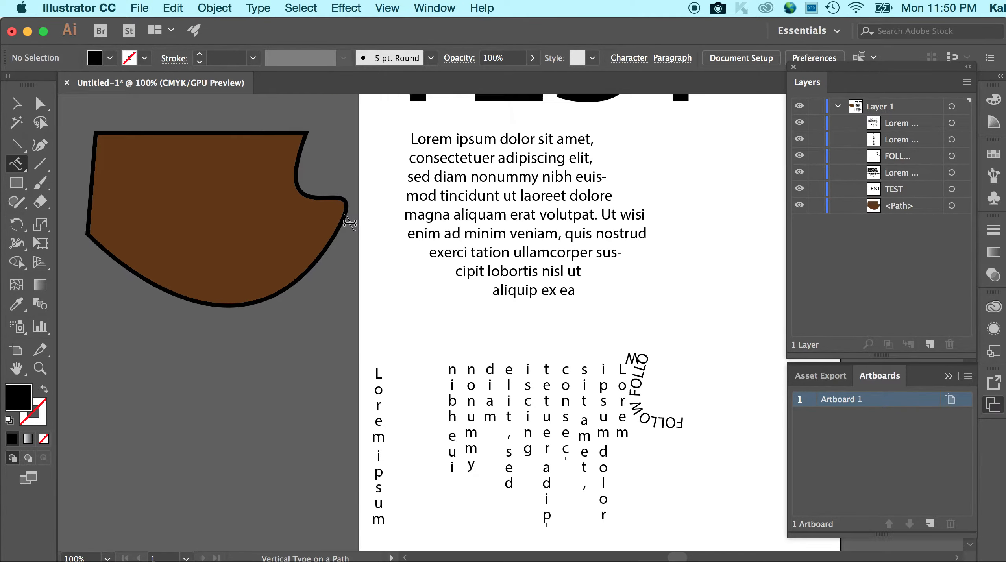
click(244, 132)
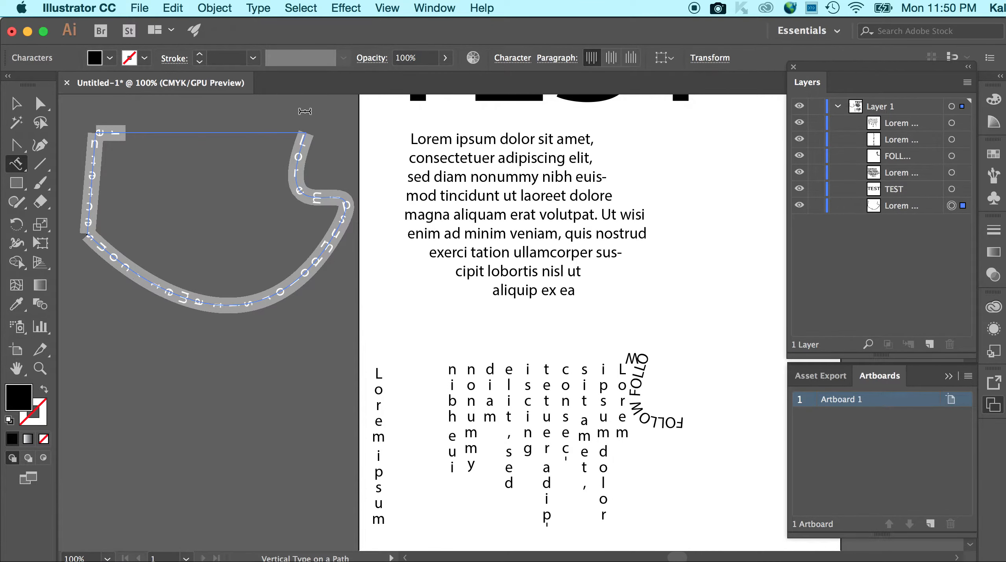
scroll(408, 207, up, 3)
scroll(408, 208, right, 1)
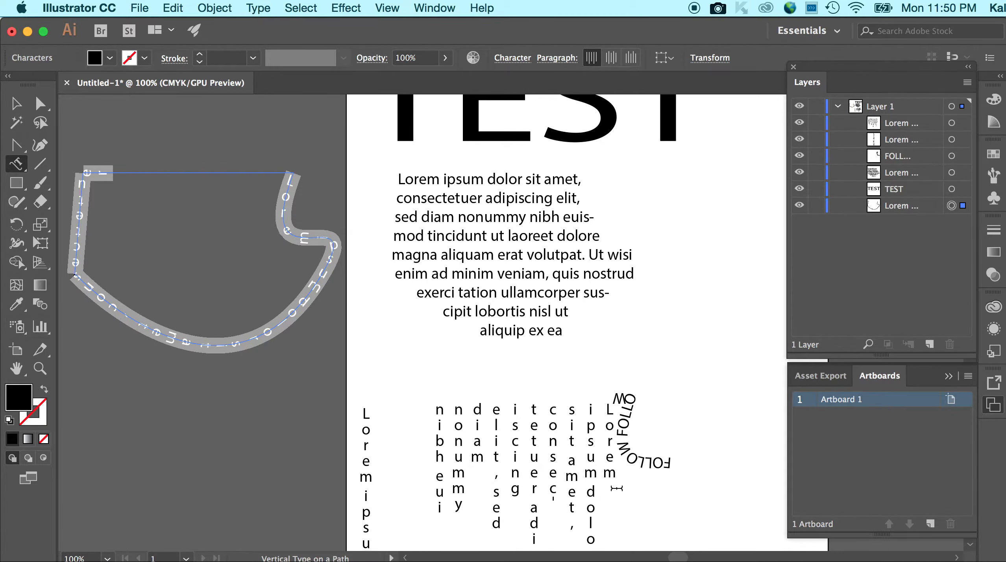
key(super+z)
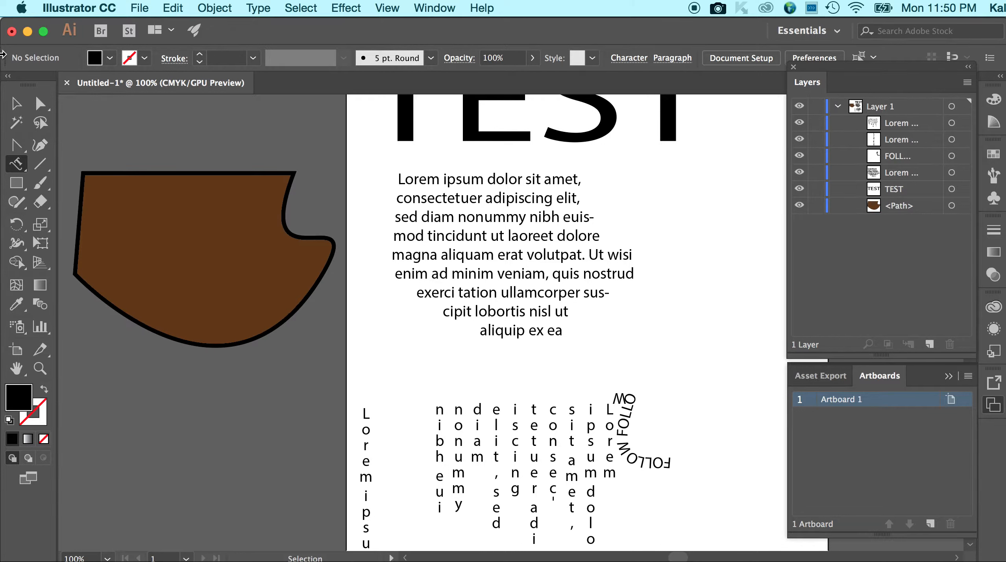
Select the shaped paragraph with the Touch Type tool, give it a white fill and 1 pt black stroke in full-screen mode, and deselect it.
drag(16, 165, 106, 281)
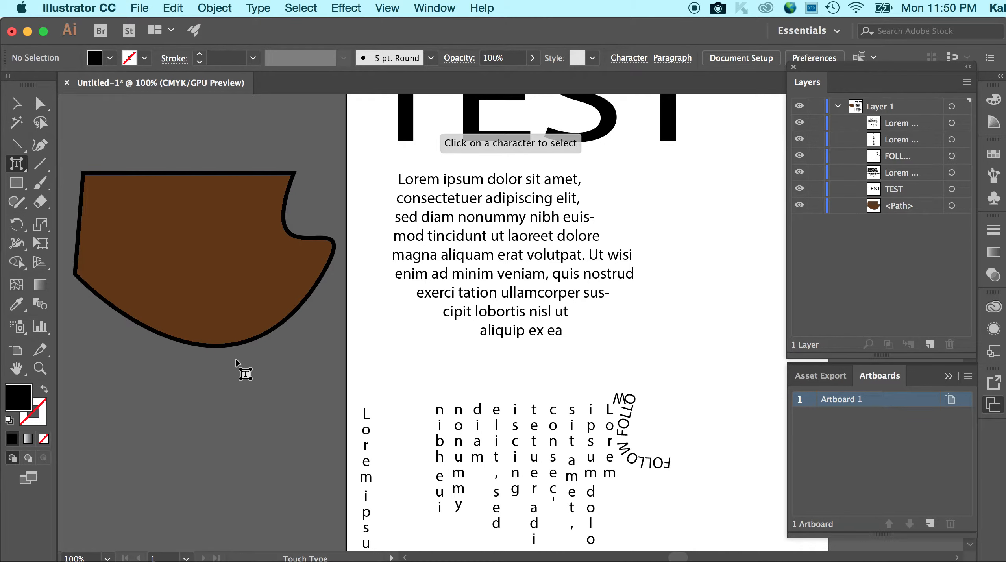
click(500, 261)
key(s)
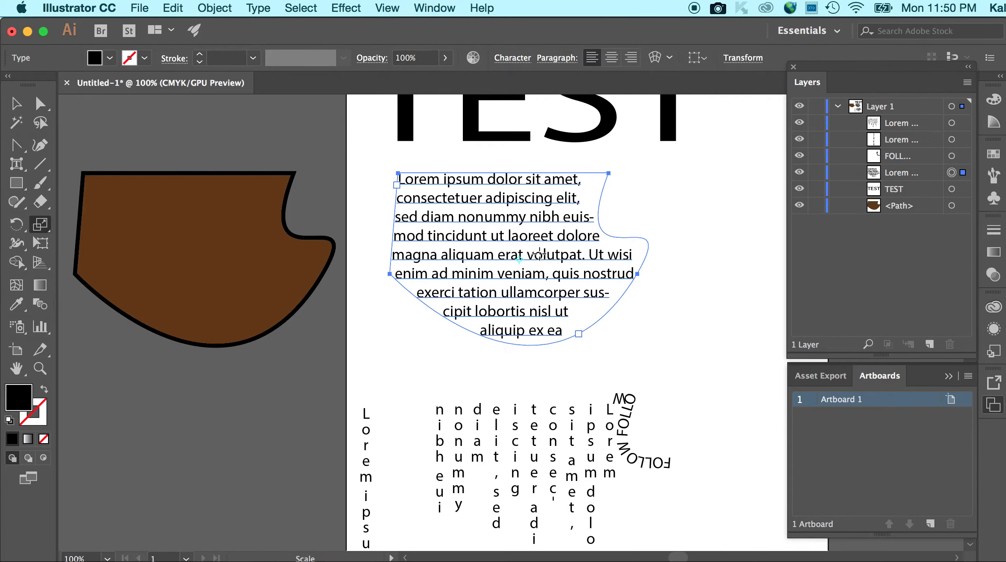
key(f)
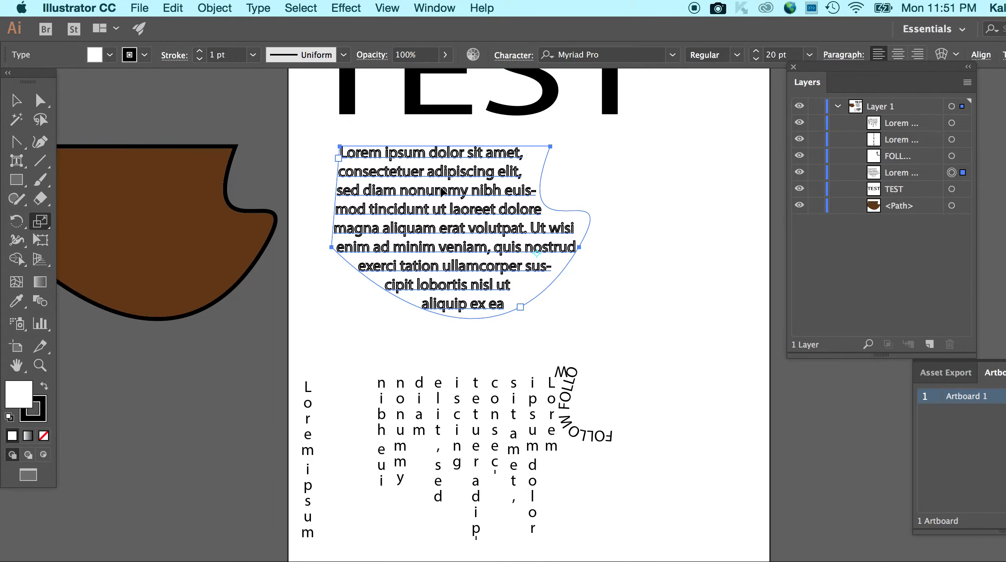
key(v)
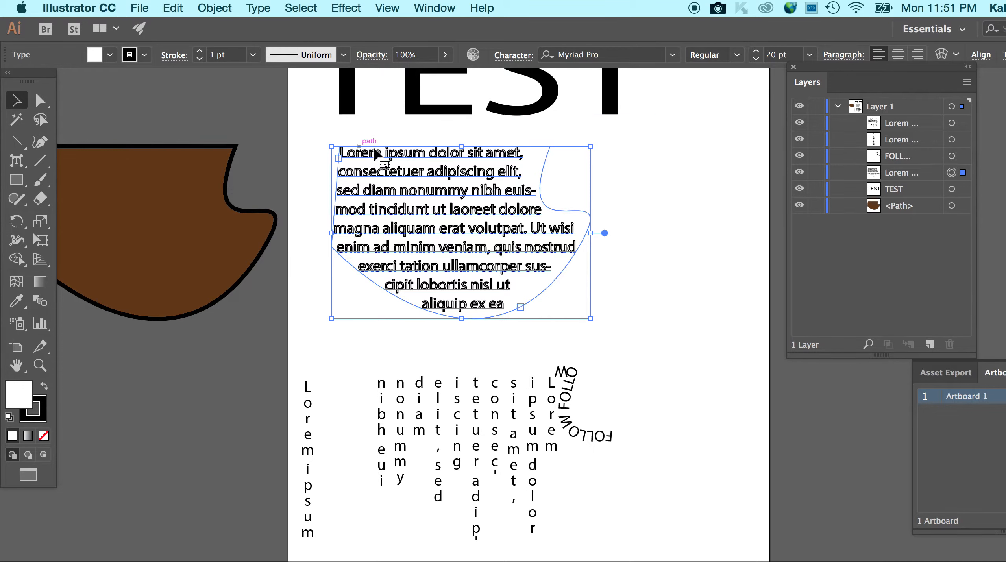
click(579, 168)
Use the Touch Type tool to pick individual characters of the word "quis" in the shaped paragraph.
scroll(579, 170, up, 3)
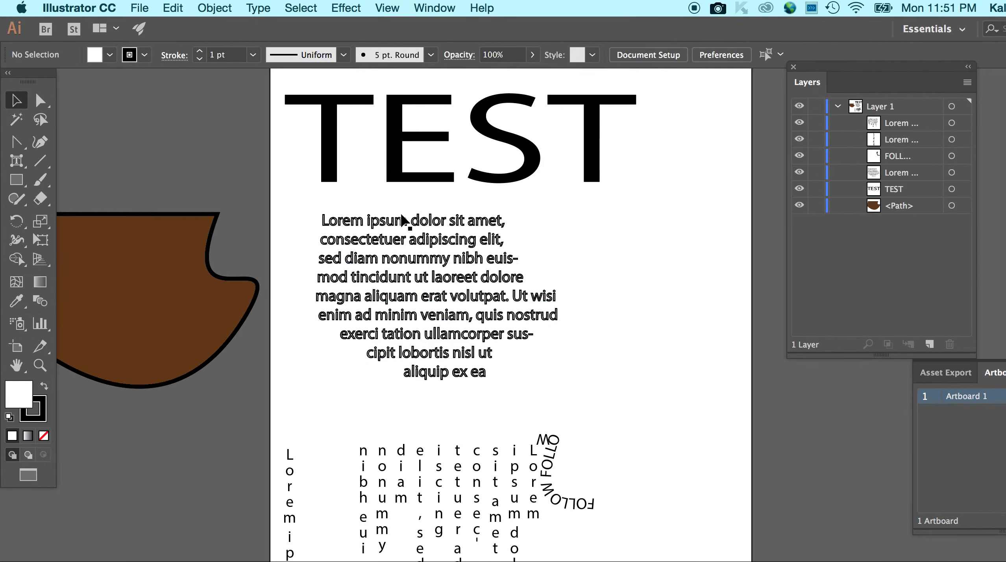
scroll(484, 256, up, 1)
click(472, 258)
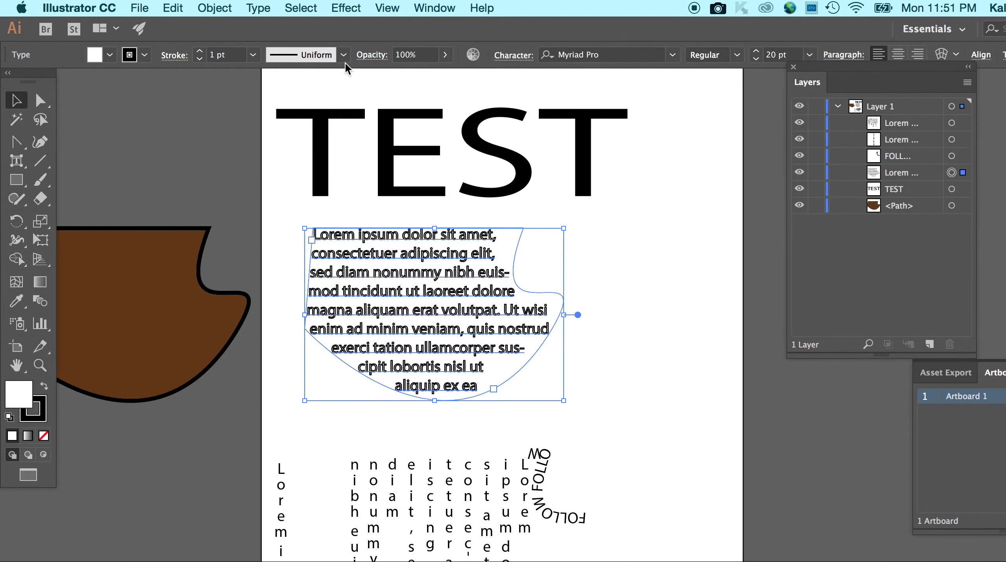
click(17, 161)
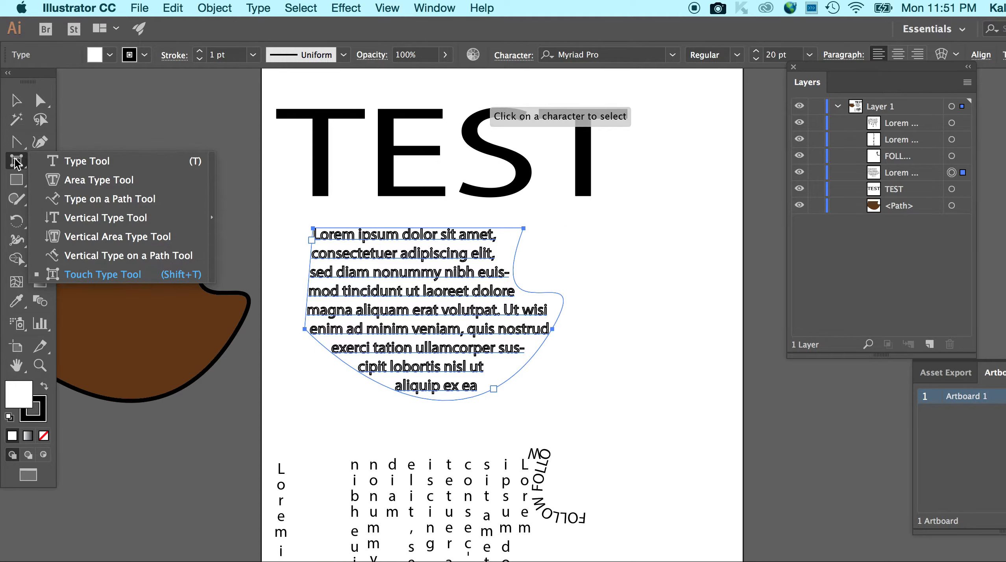
click(102, 275)
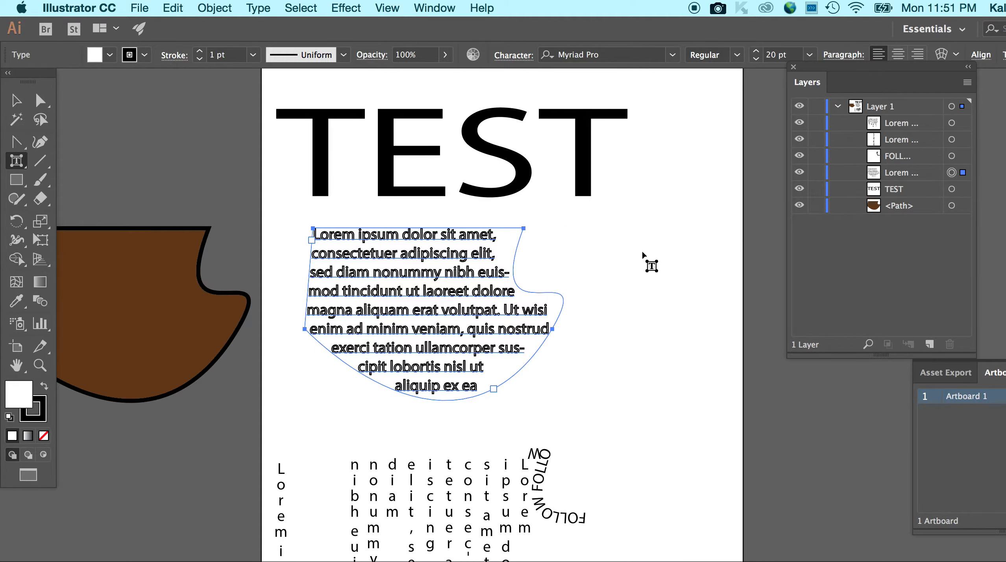
click(474, 337)
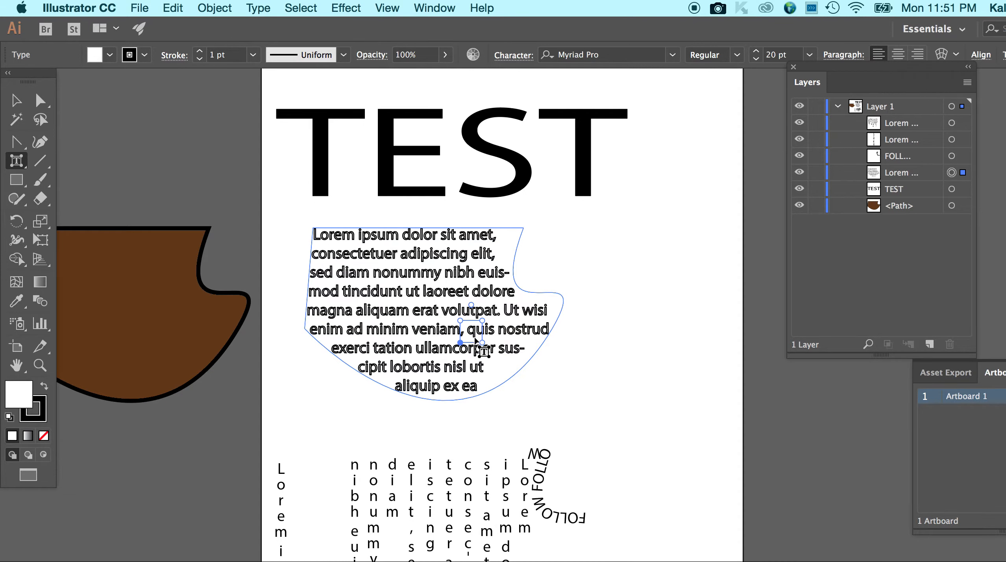
click(493, 331)
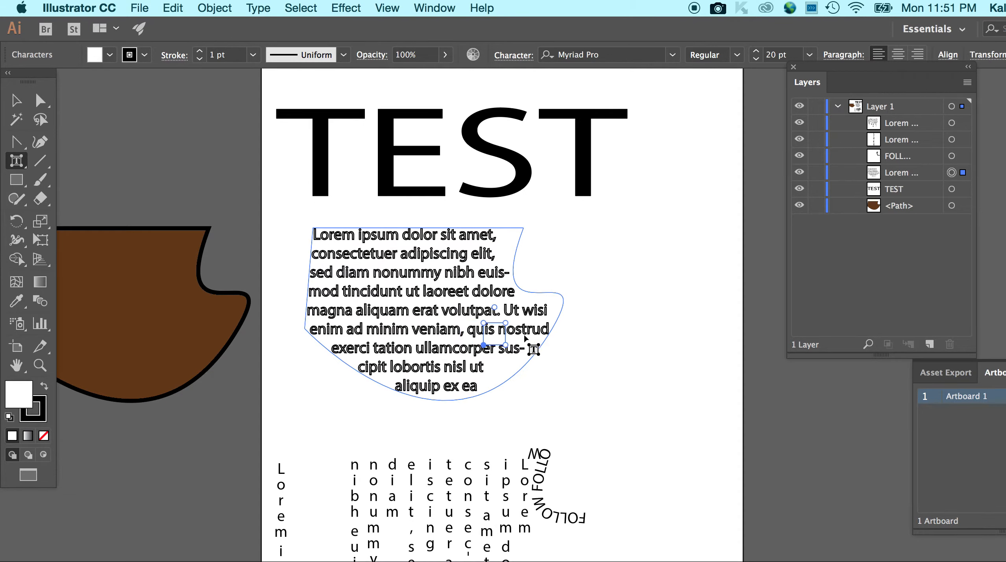
Leave the Touch Type tool, clear the selection, and reselect the whole shaped paragraph as one object.
click(16, 104)
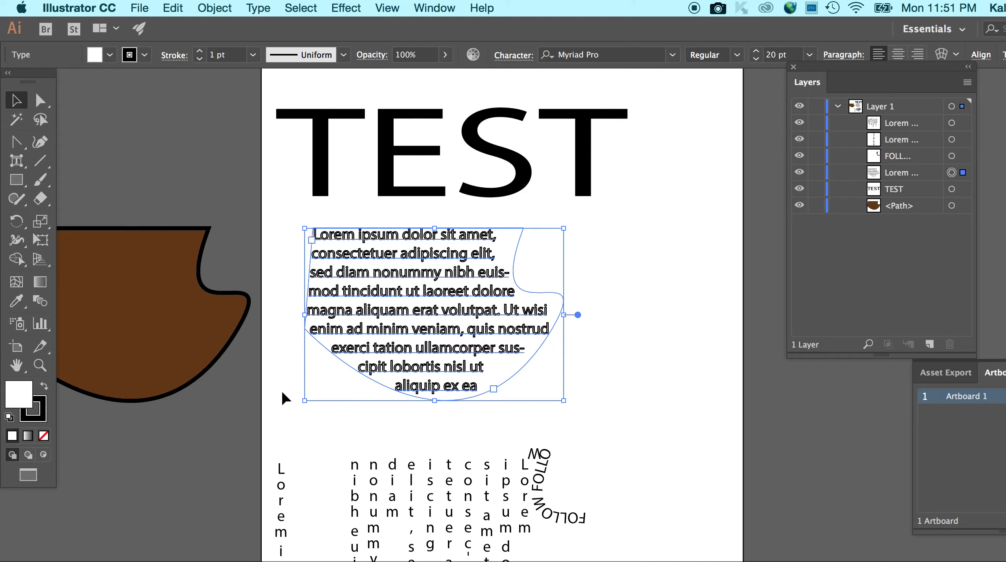
click(670, 271)
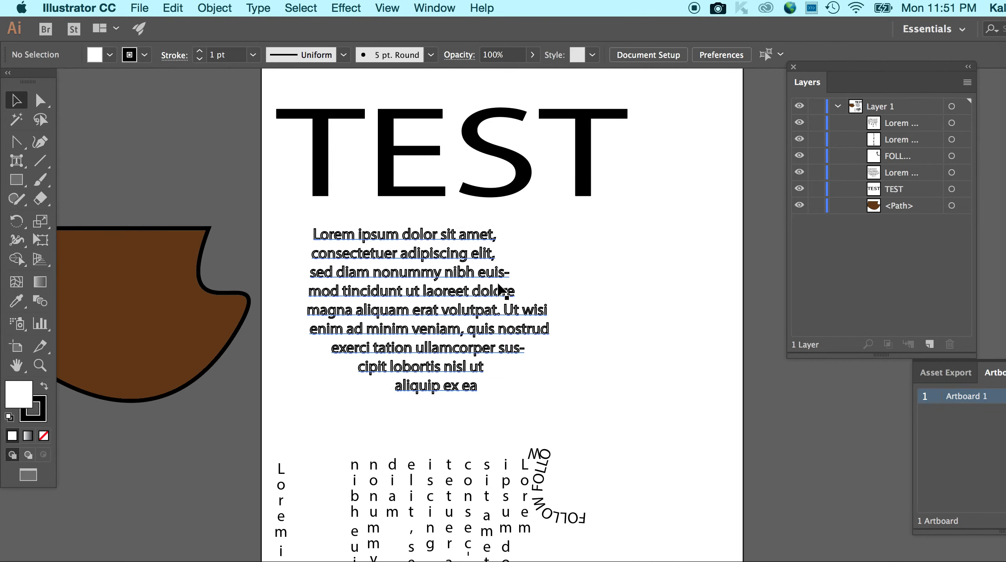
click(483, 293)
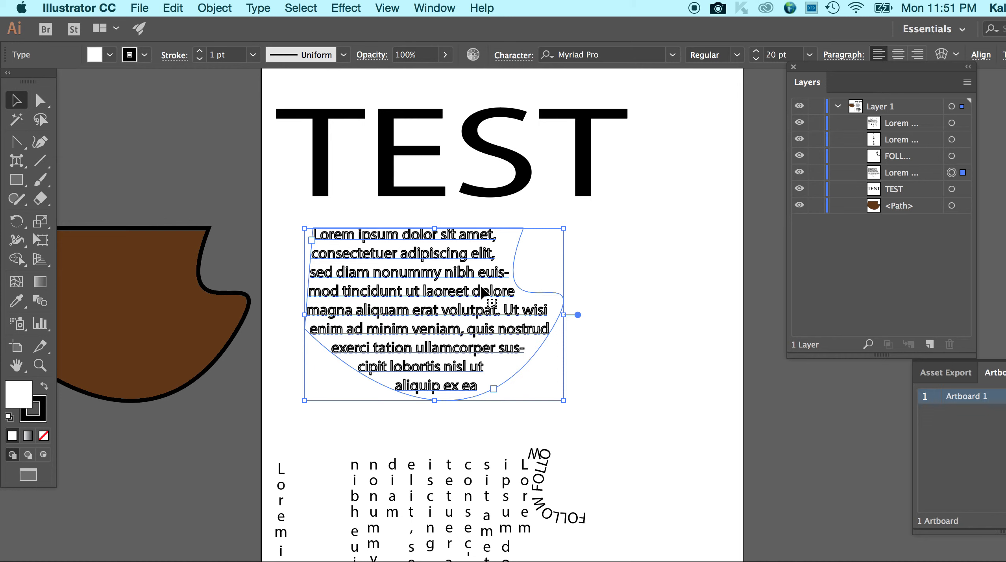